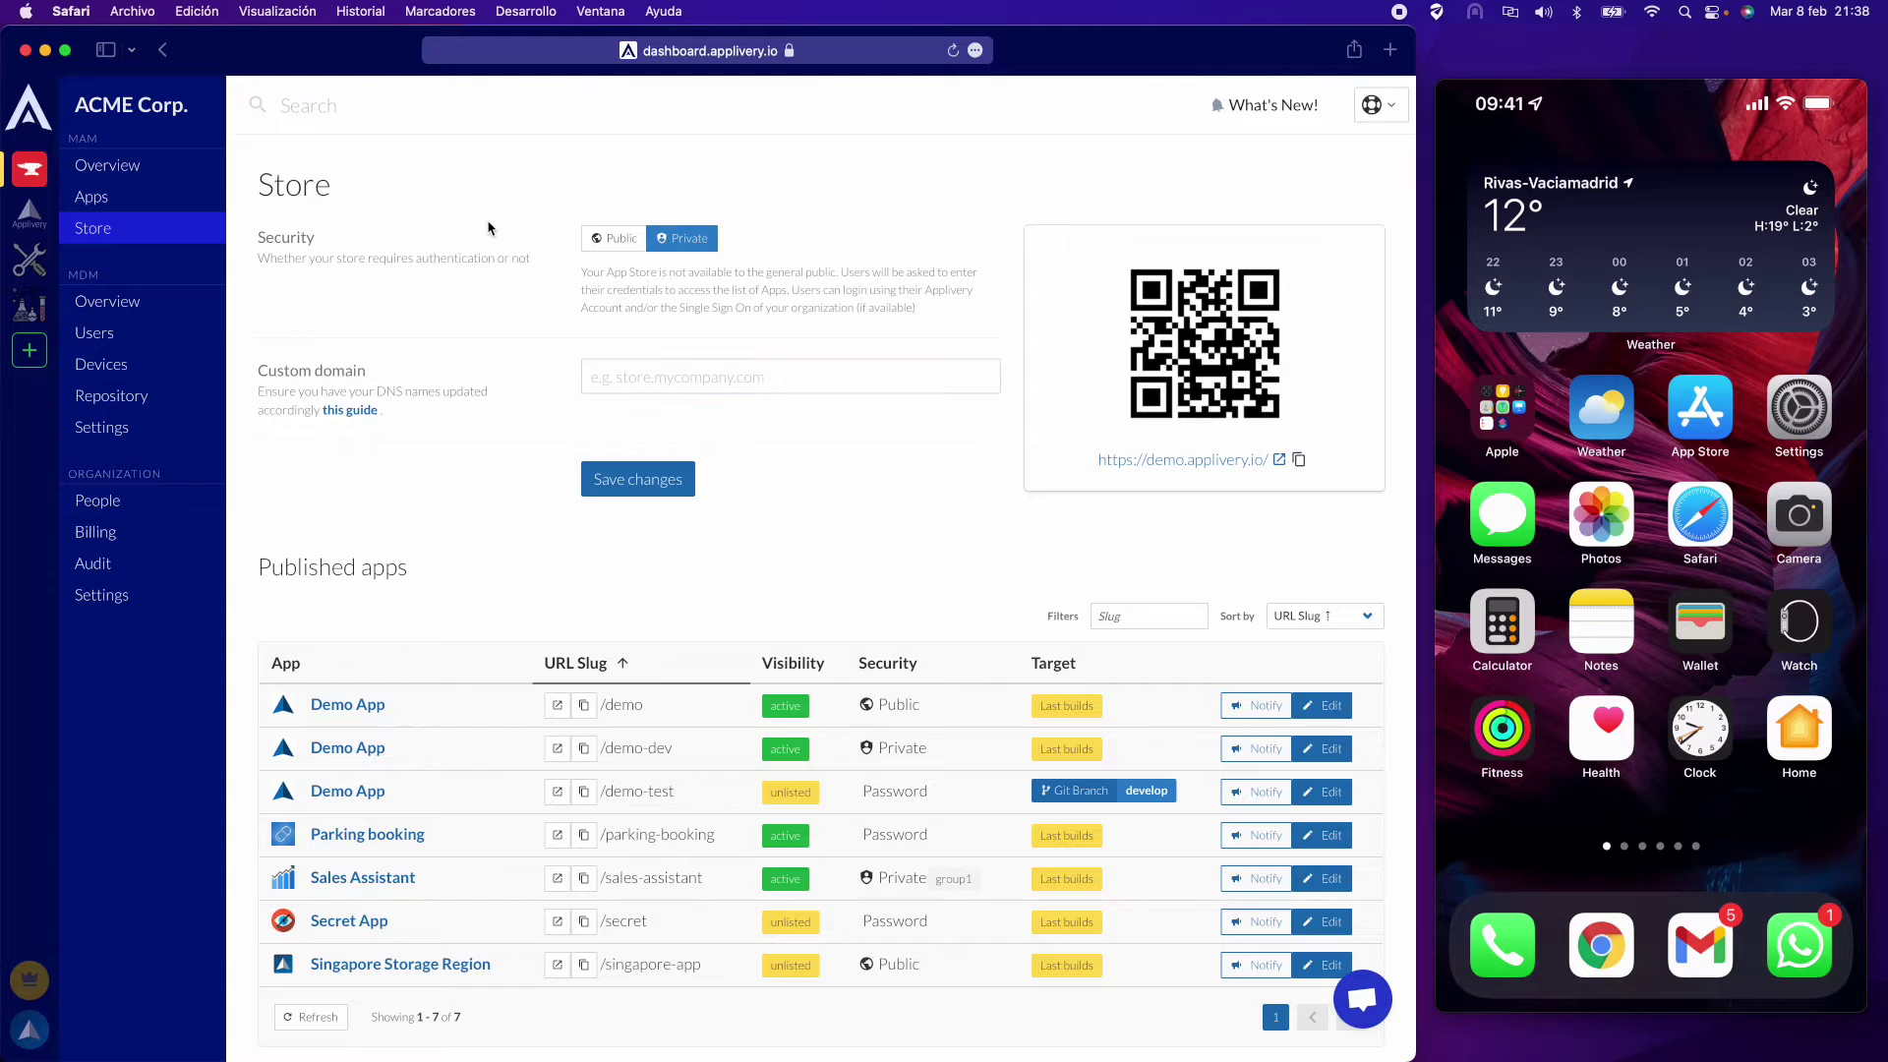
- Switch the store's security to Public and back to Private
click(619, 239)
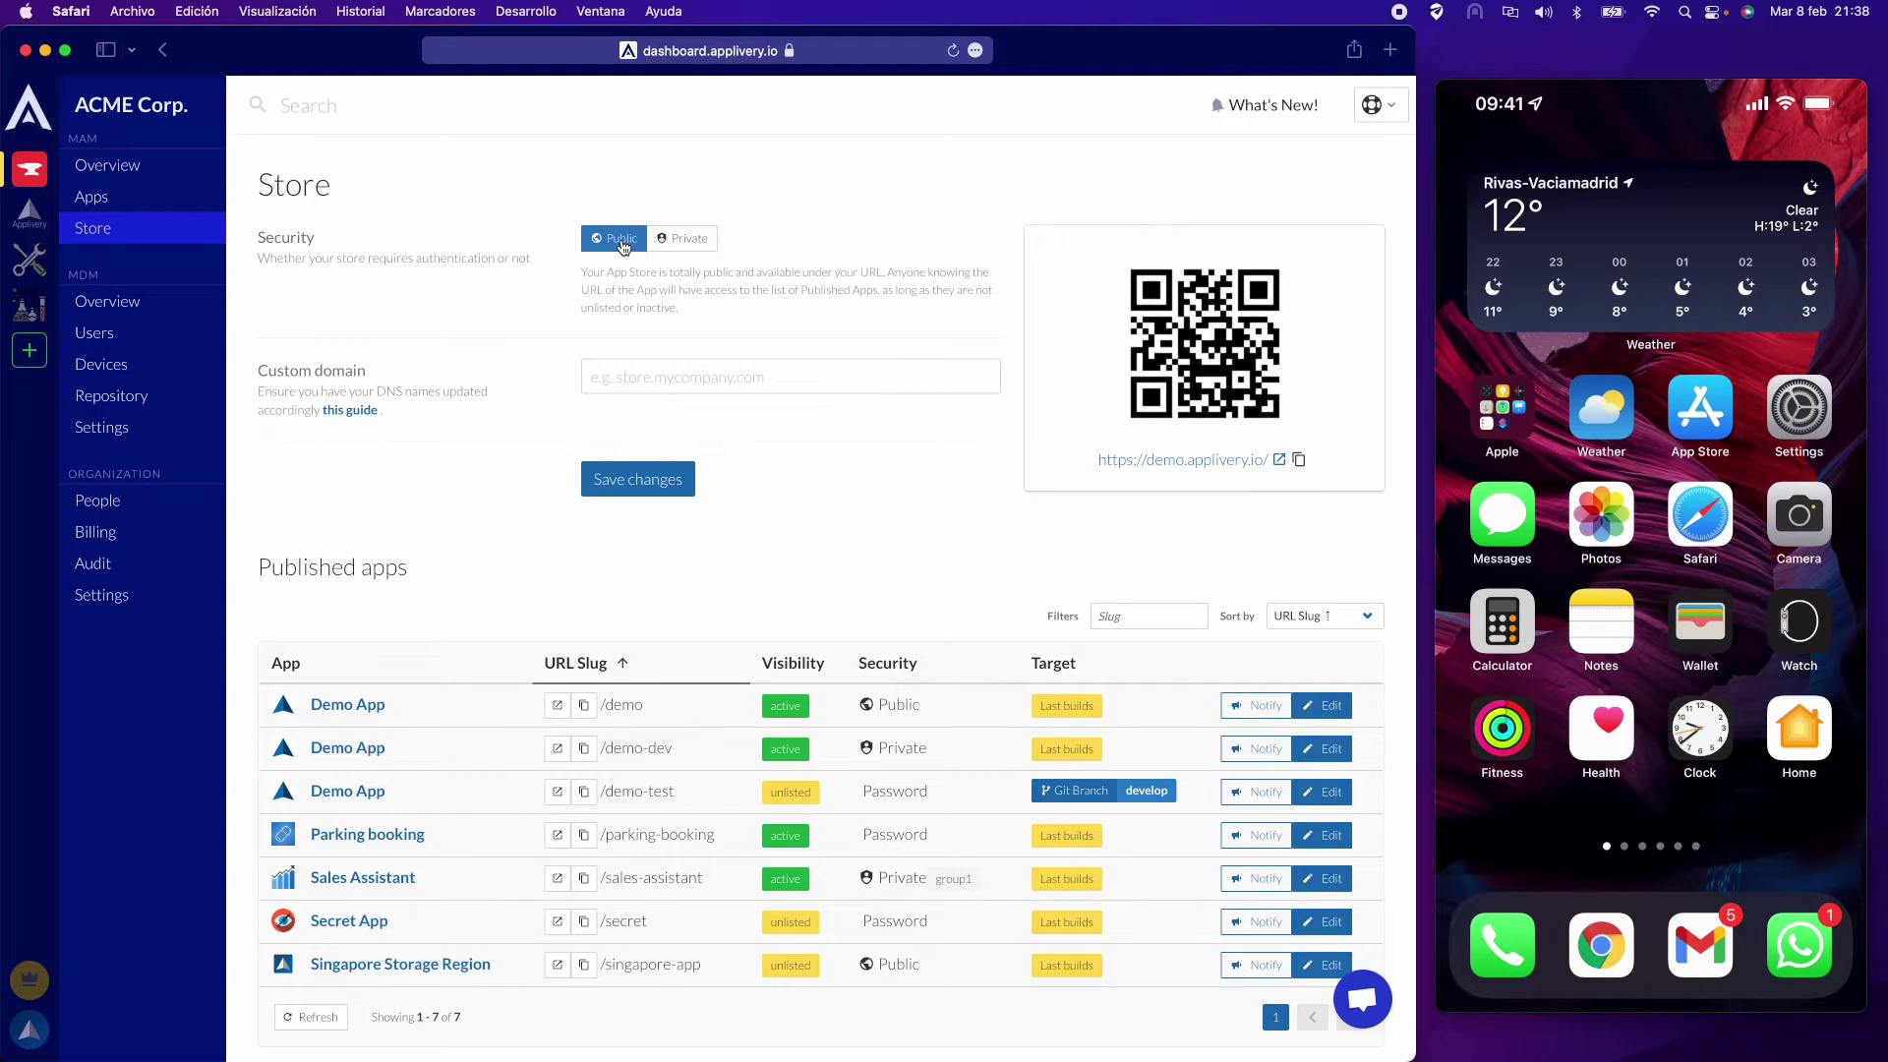
click(678, 240)
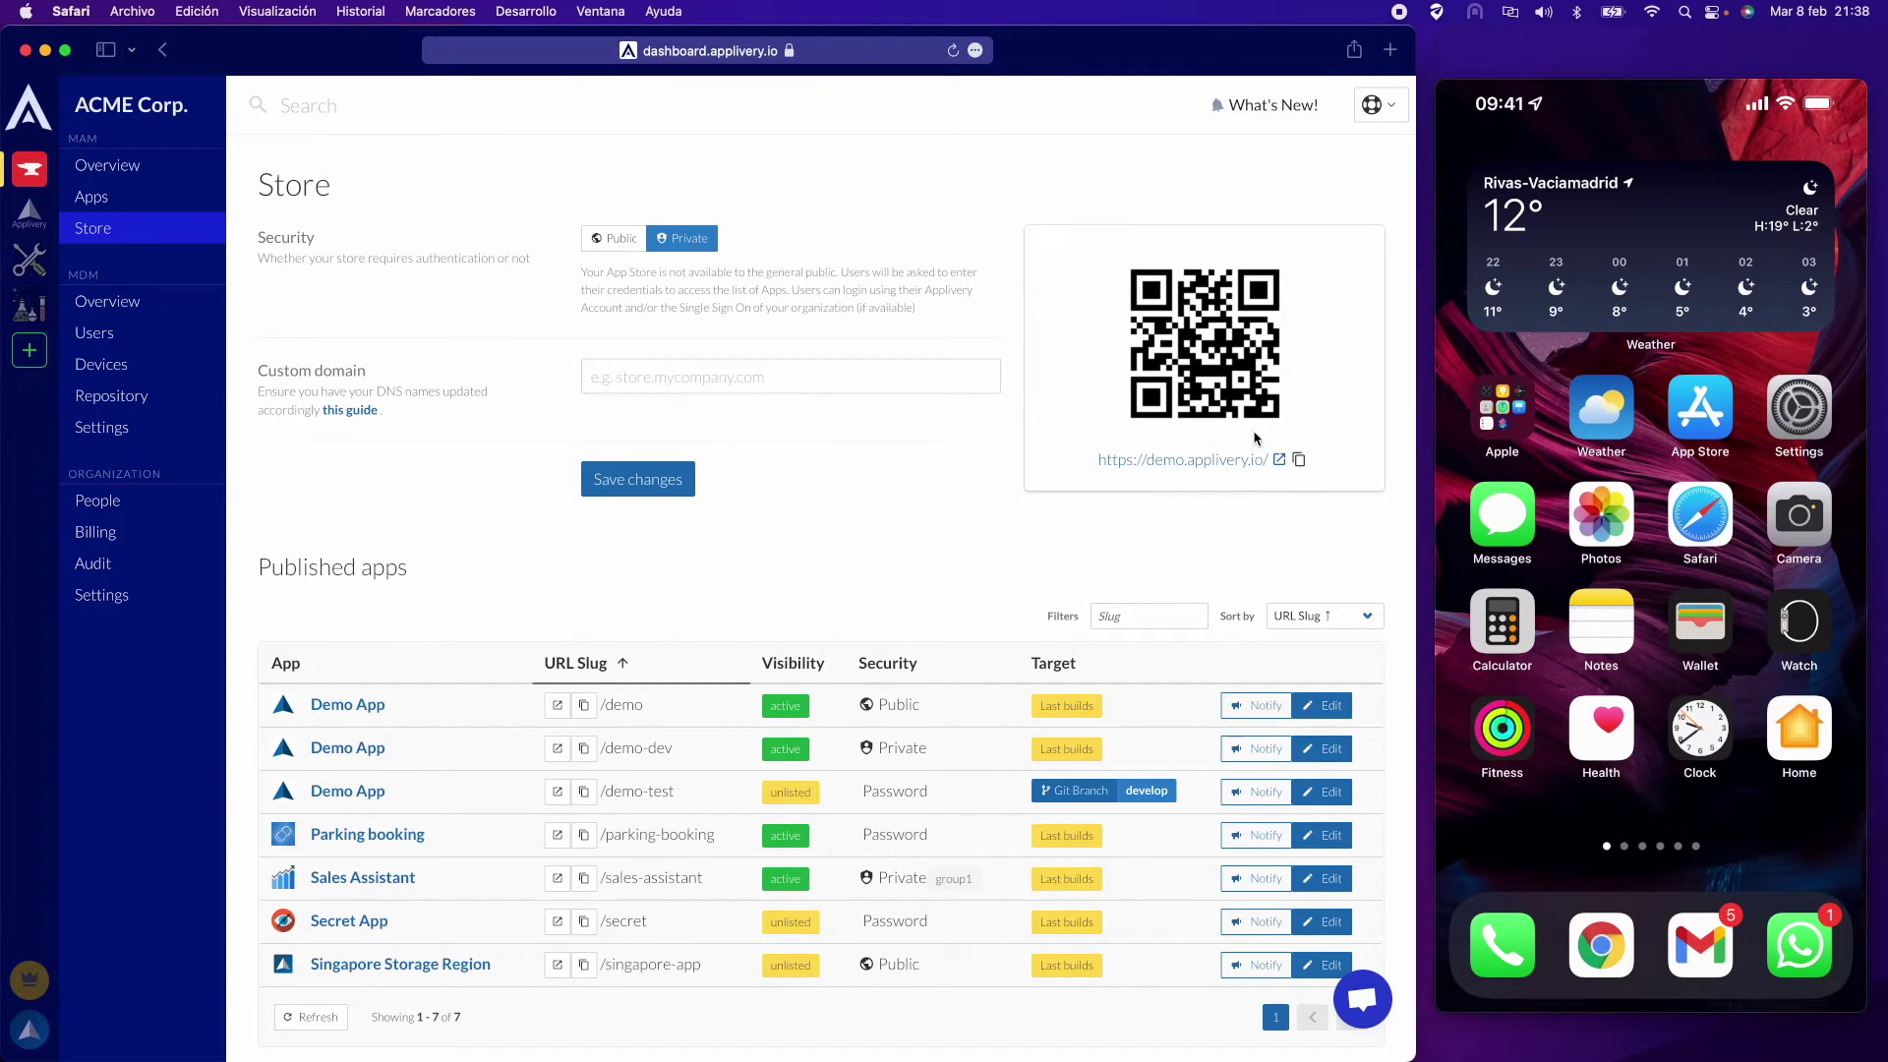
- Copy the store's URL and look through the list of published apps
click(1300, 461)
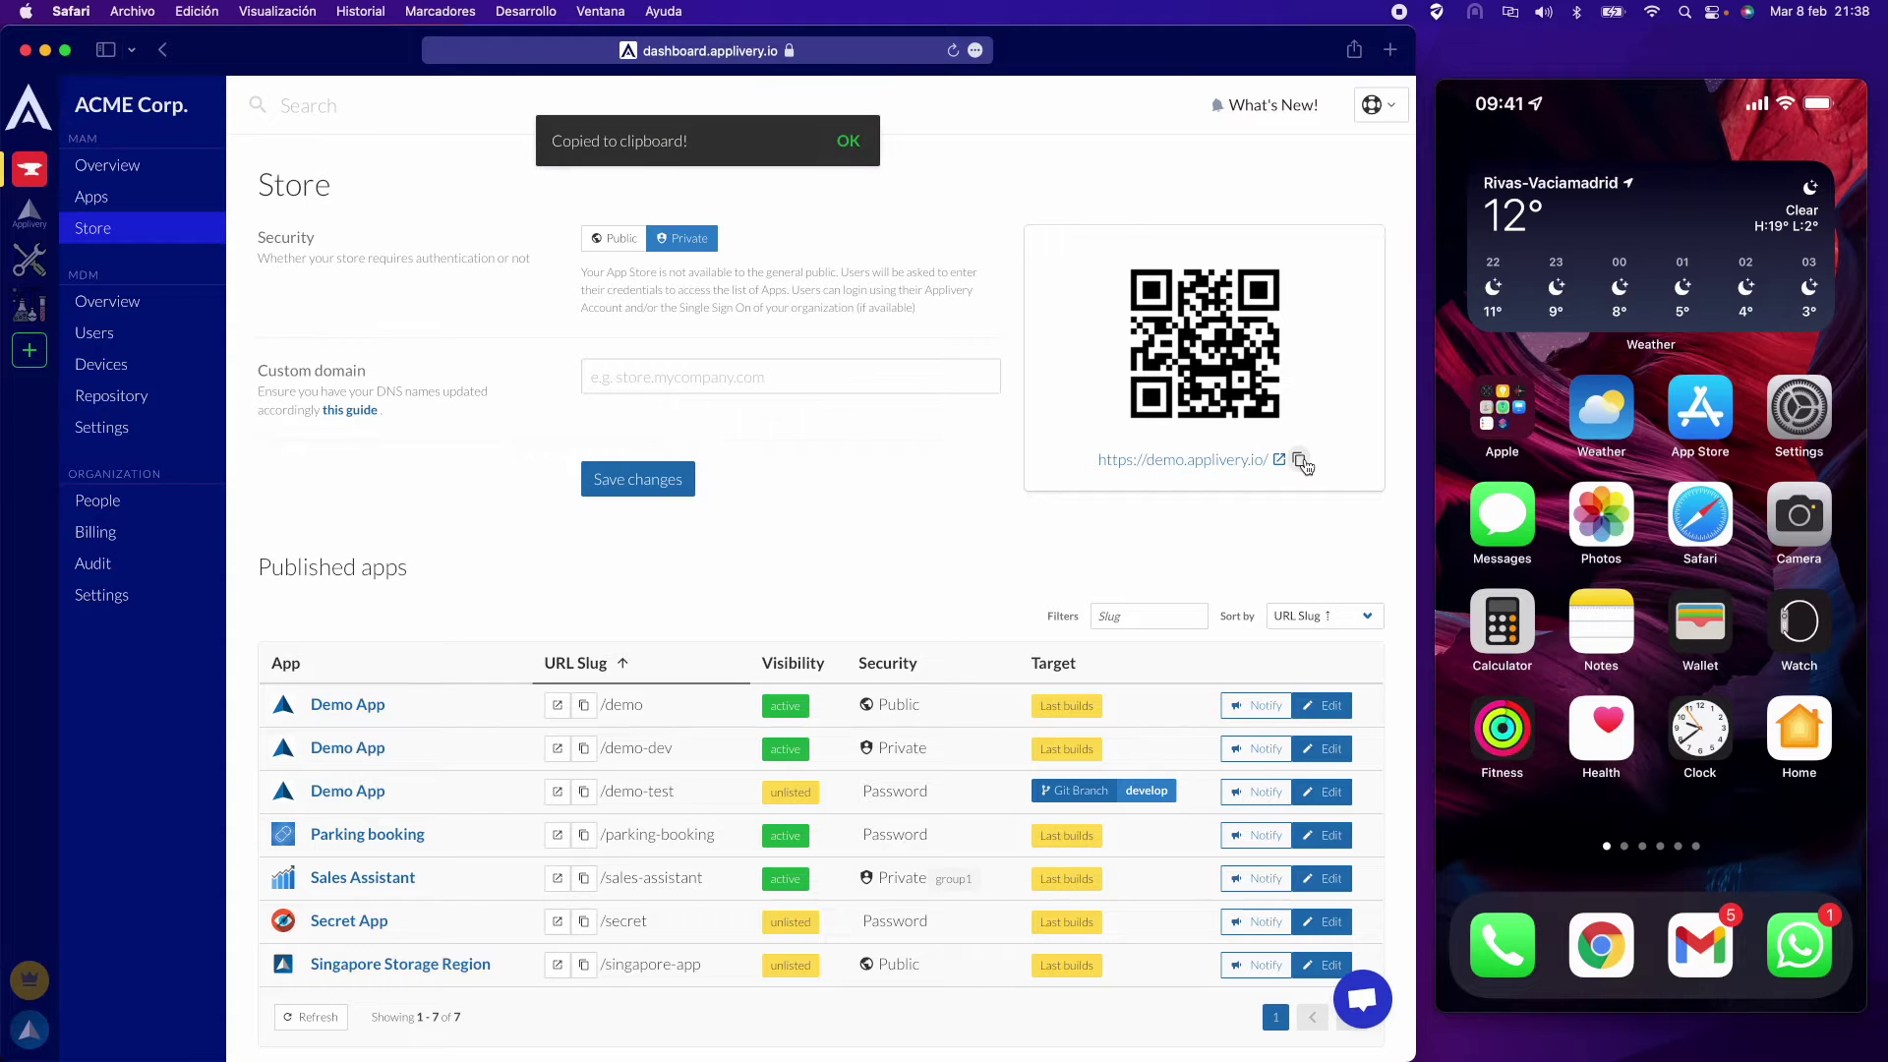
scroll(905, 716, down, 1)
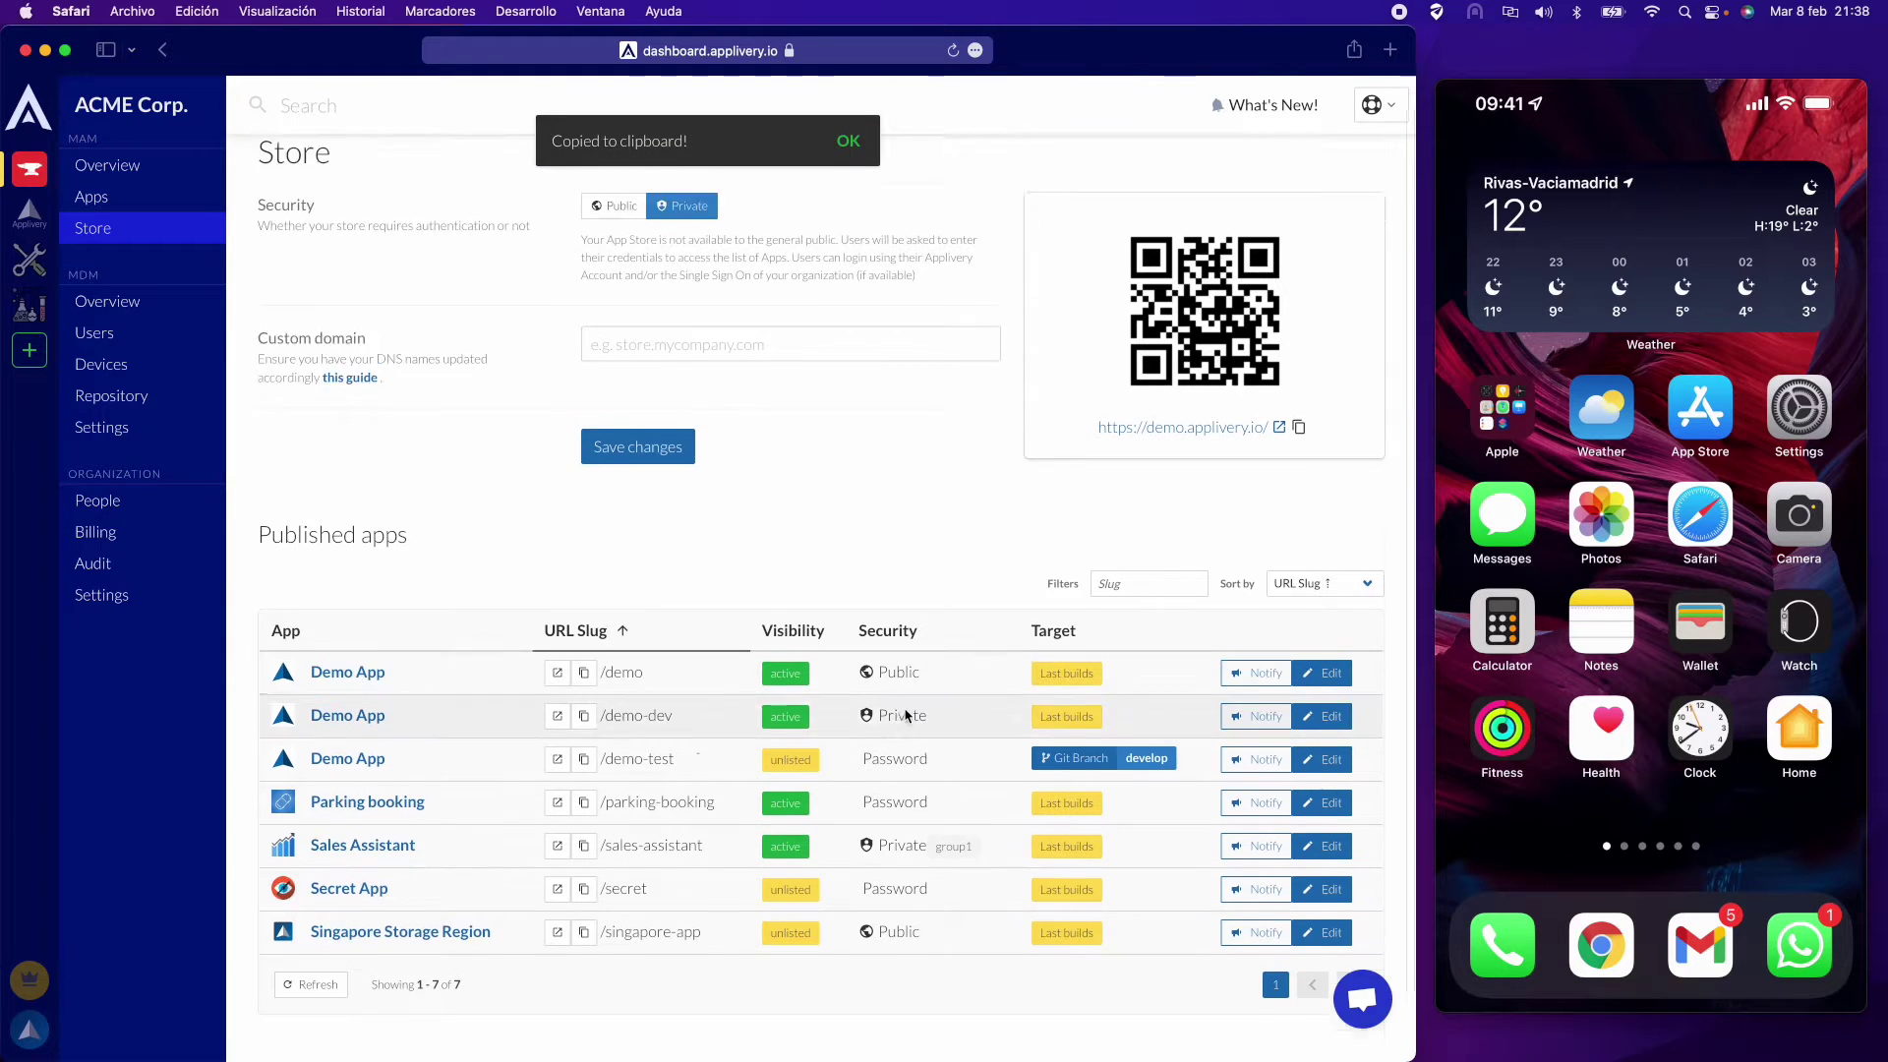
scroll(905, 716, down, 3)
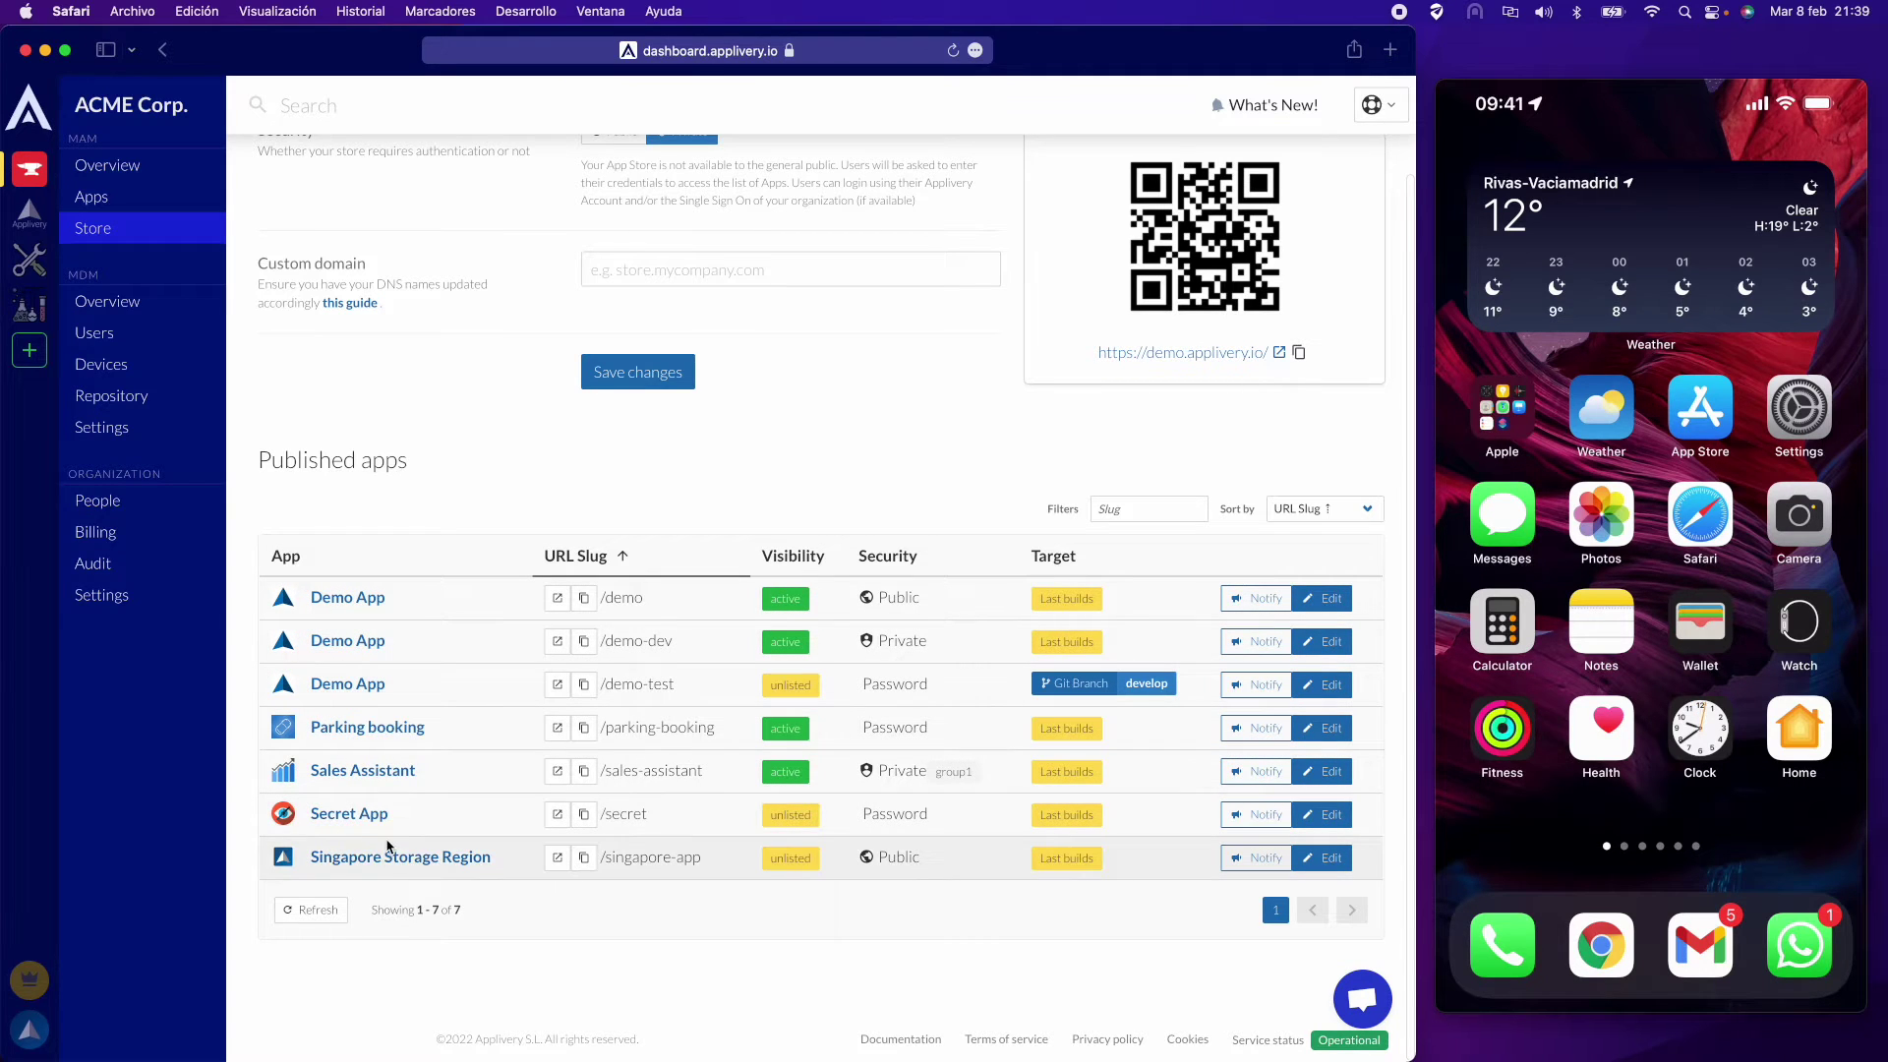
scroll(472, 551, up, 3)
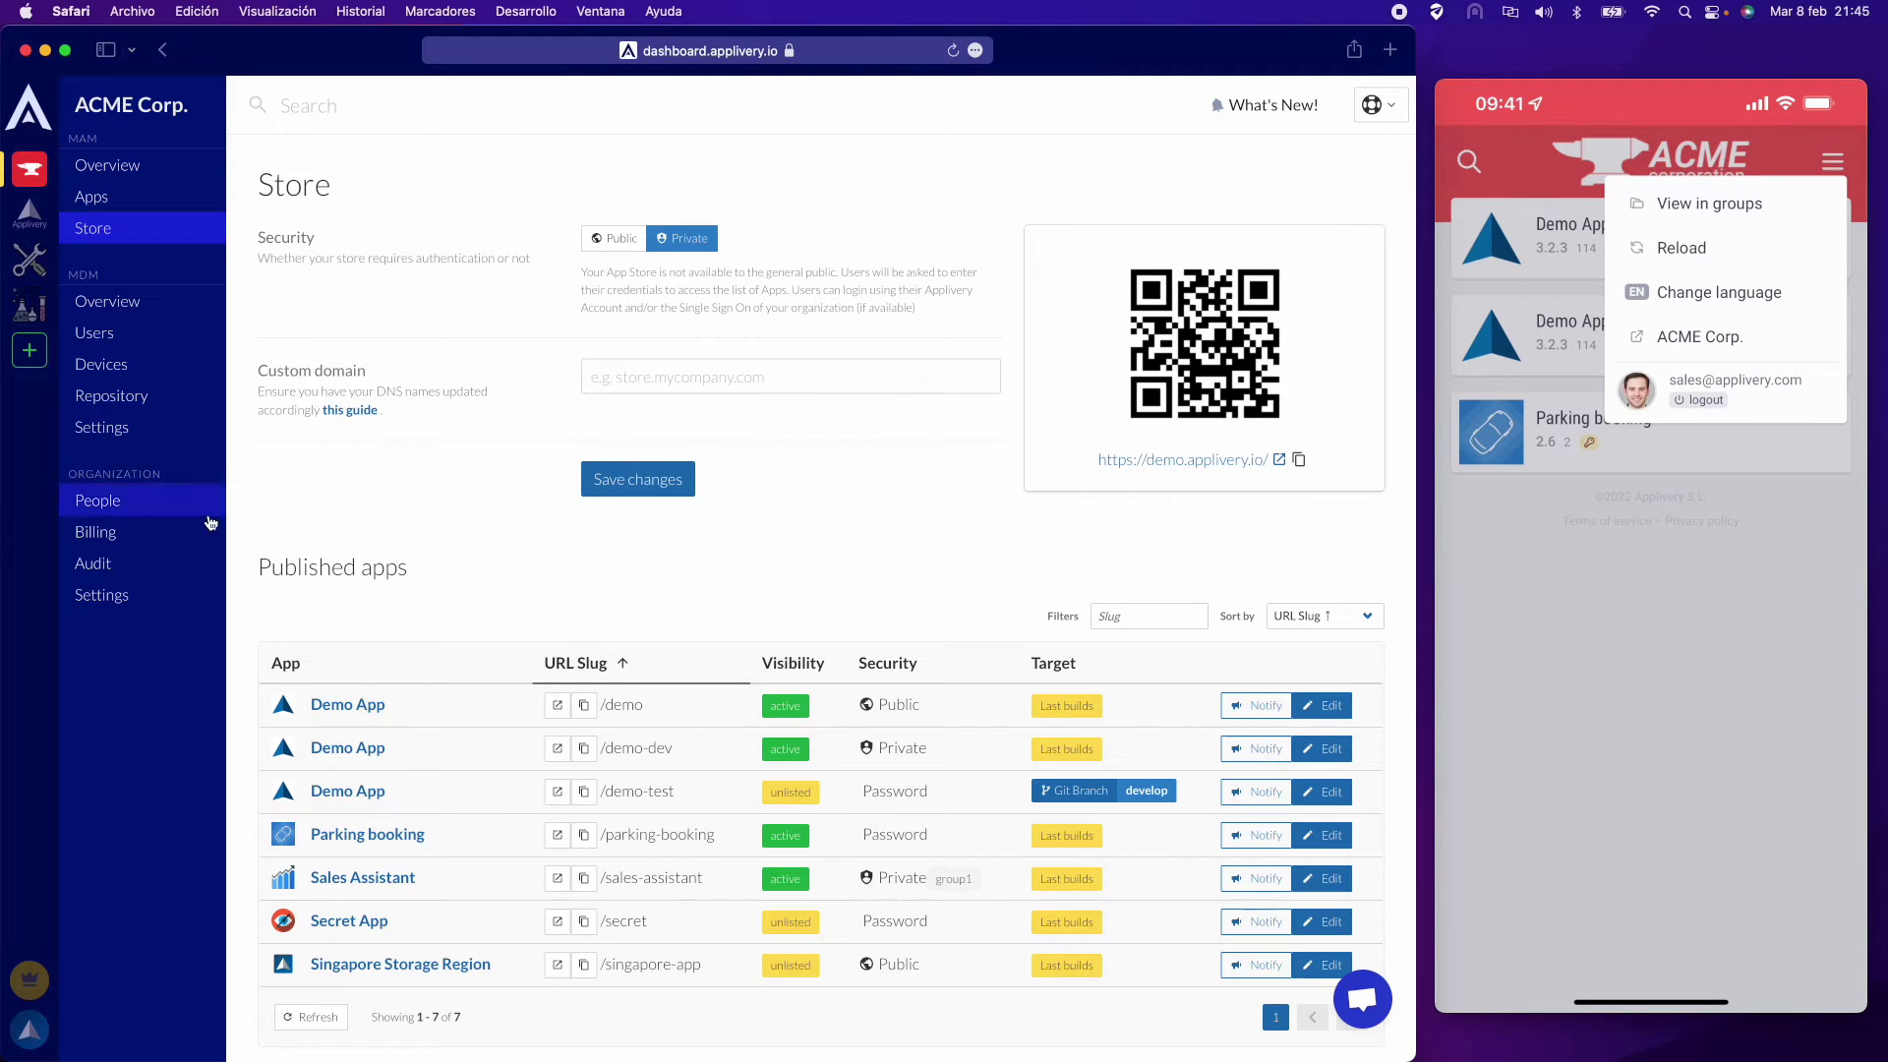
- Add the sales account to group1 in the organization's People list and save the user
click(146, 510)
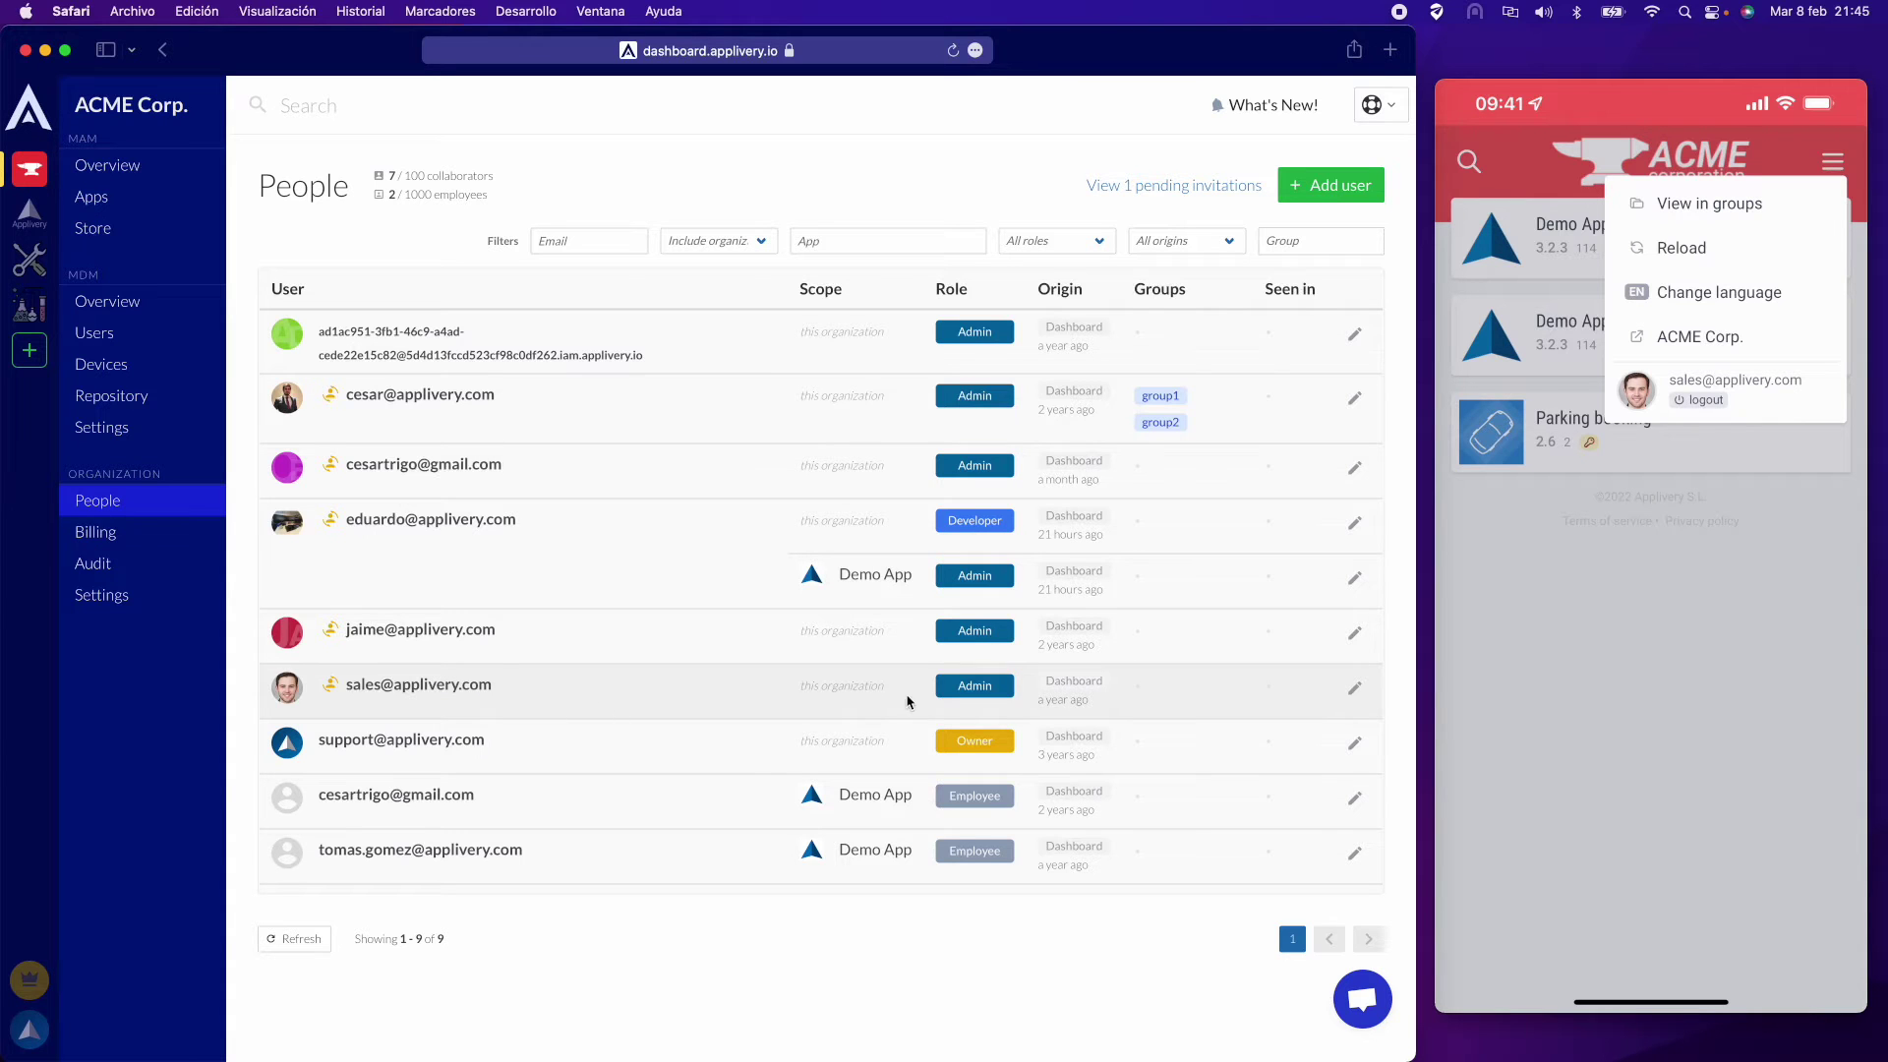
click(1356, 691)
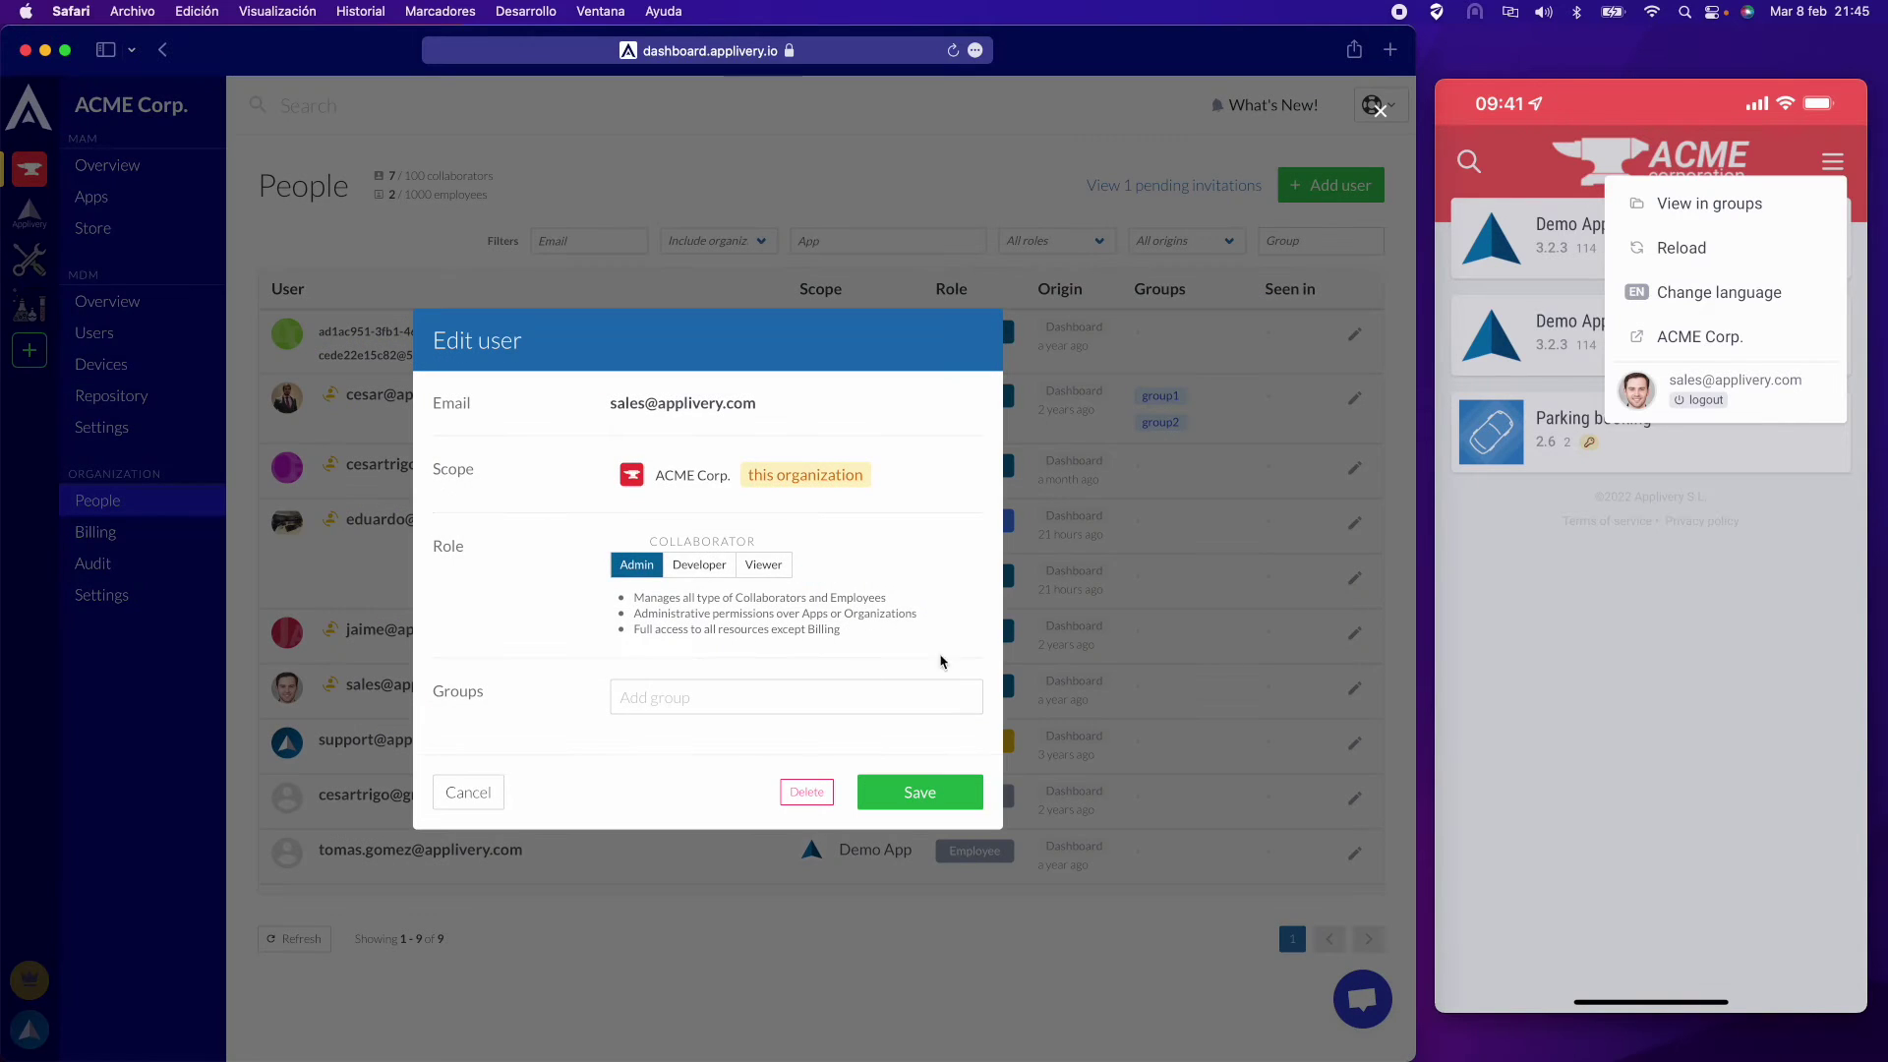
click(745, 694)
text(group1)
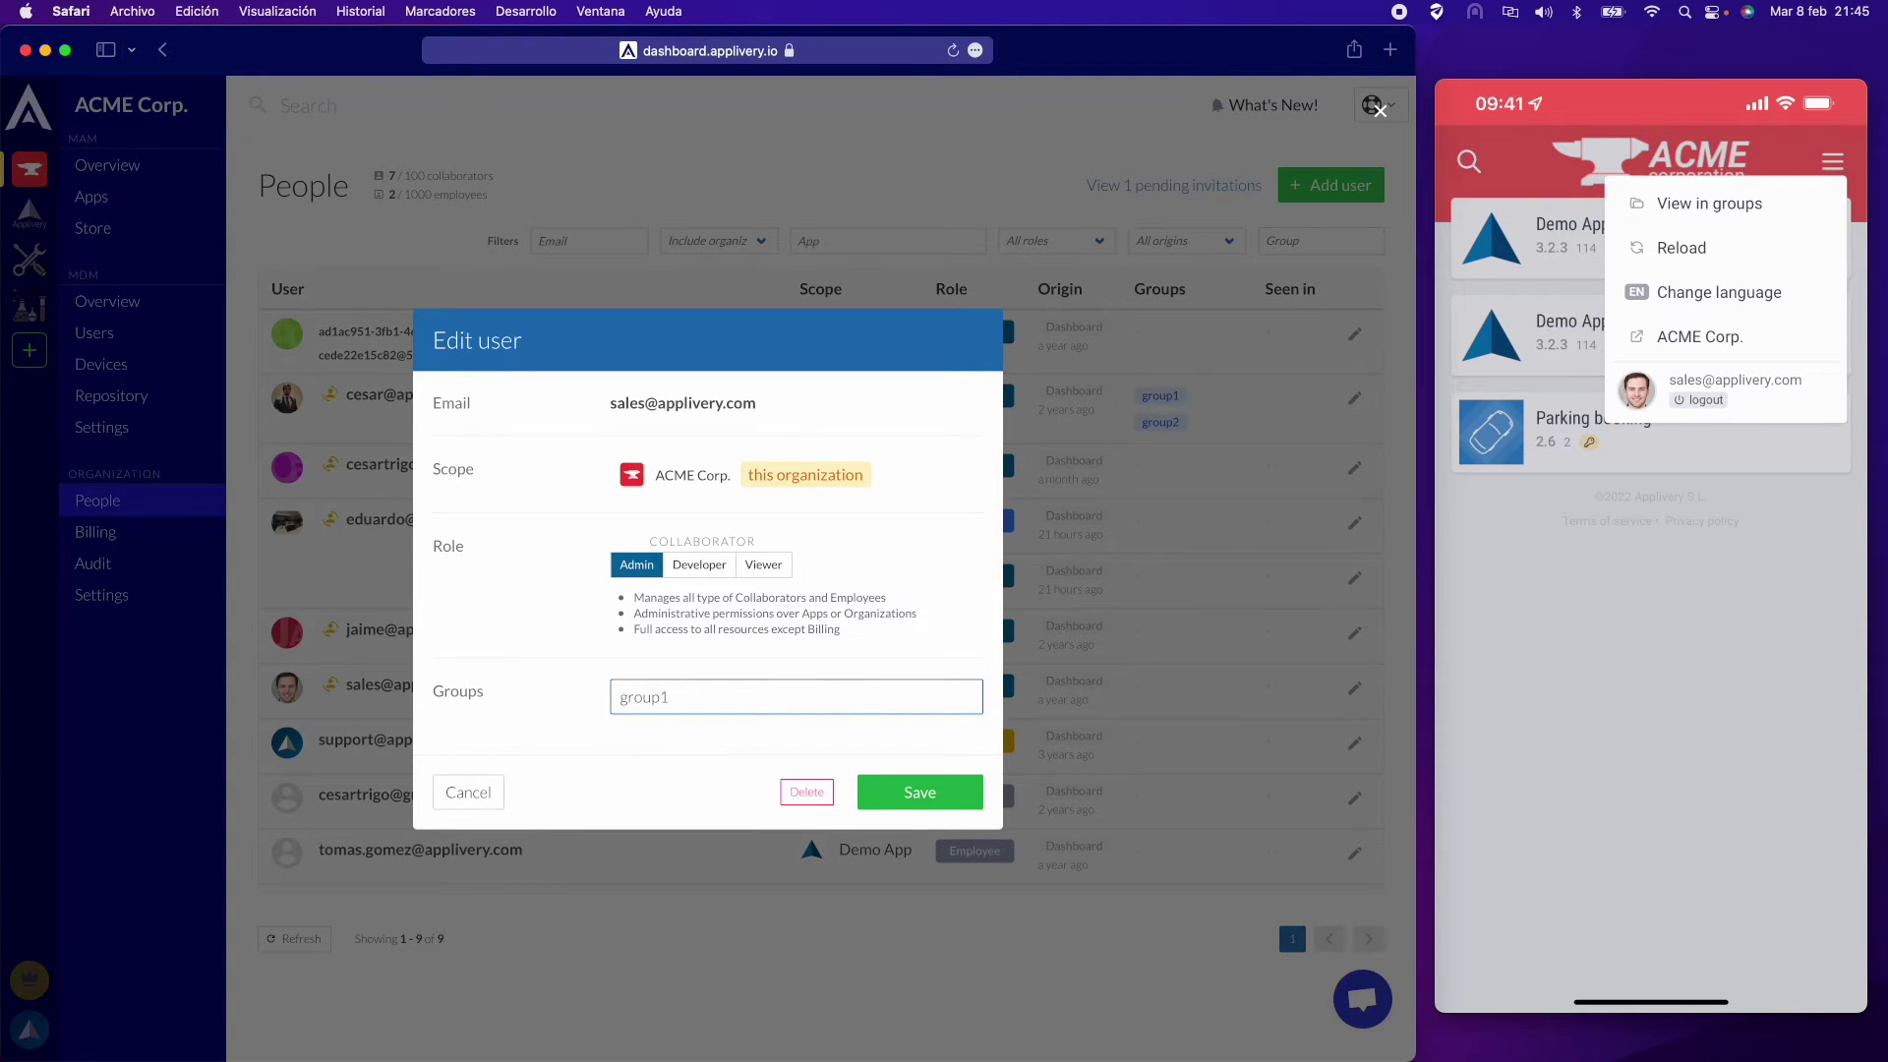
key(Return)
click(917, 795)
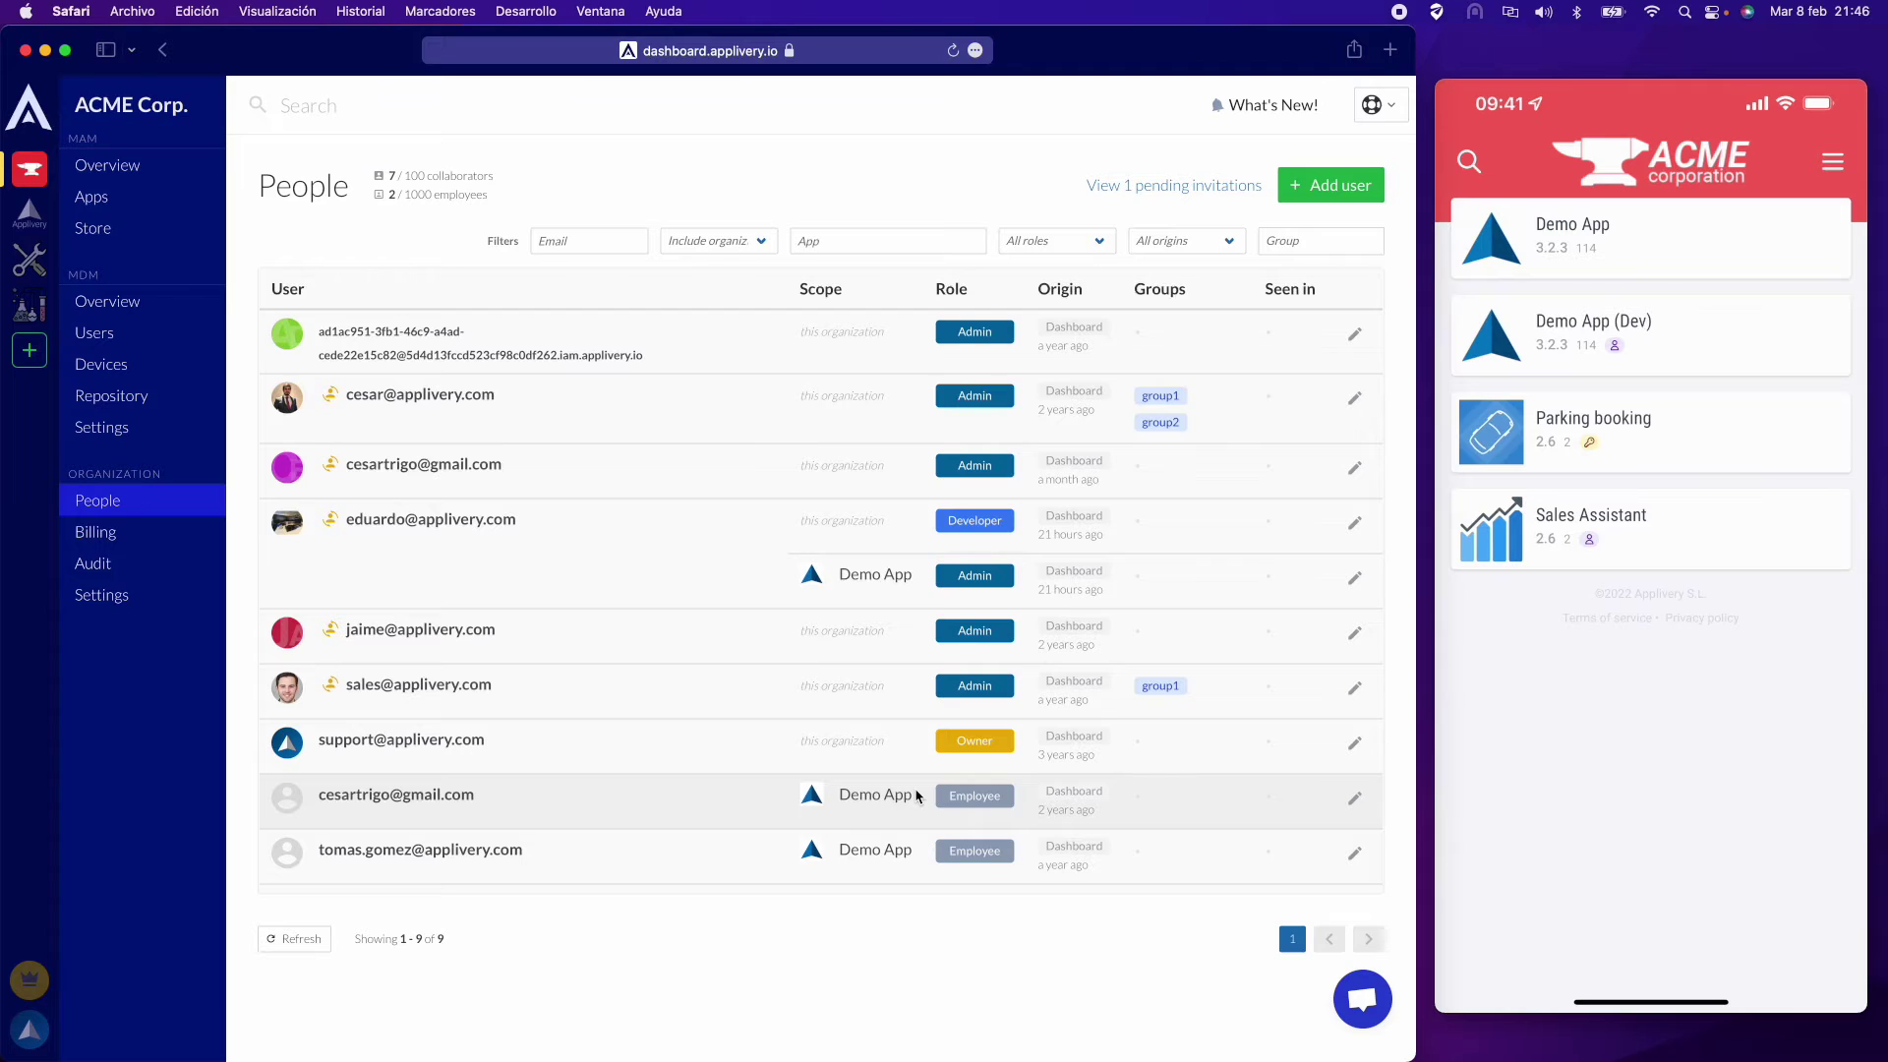
- Open the Demo App's distribution list and examine the publication types available for a new publication
click(139, 204)
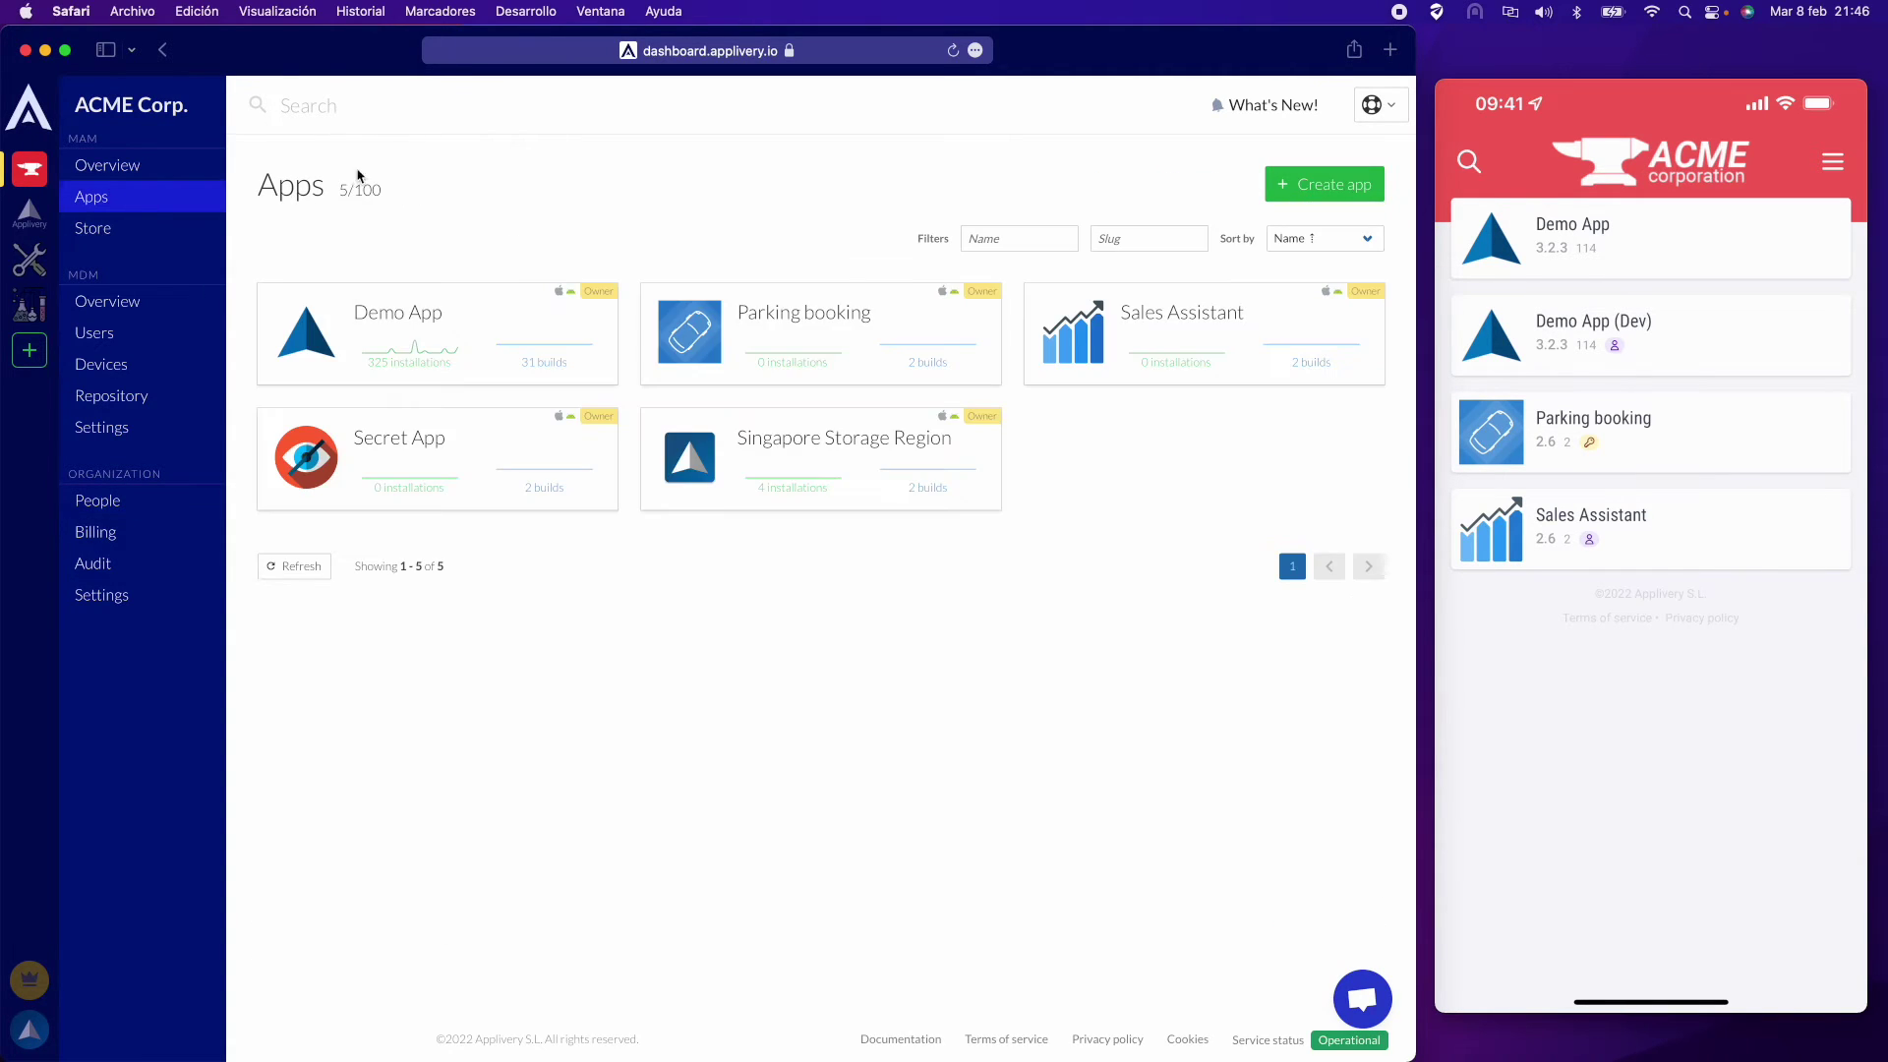
click(464, 311)
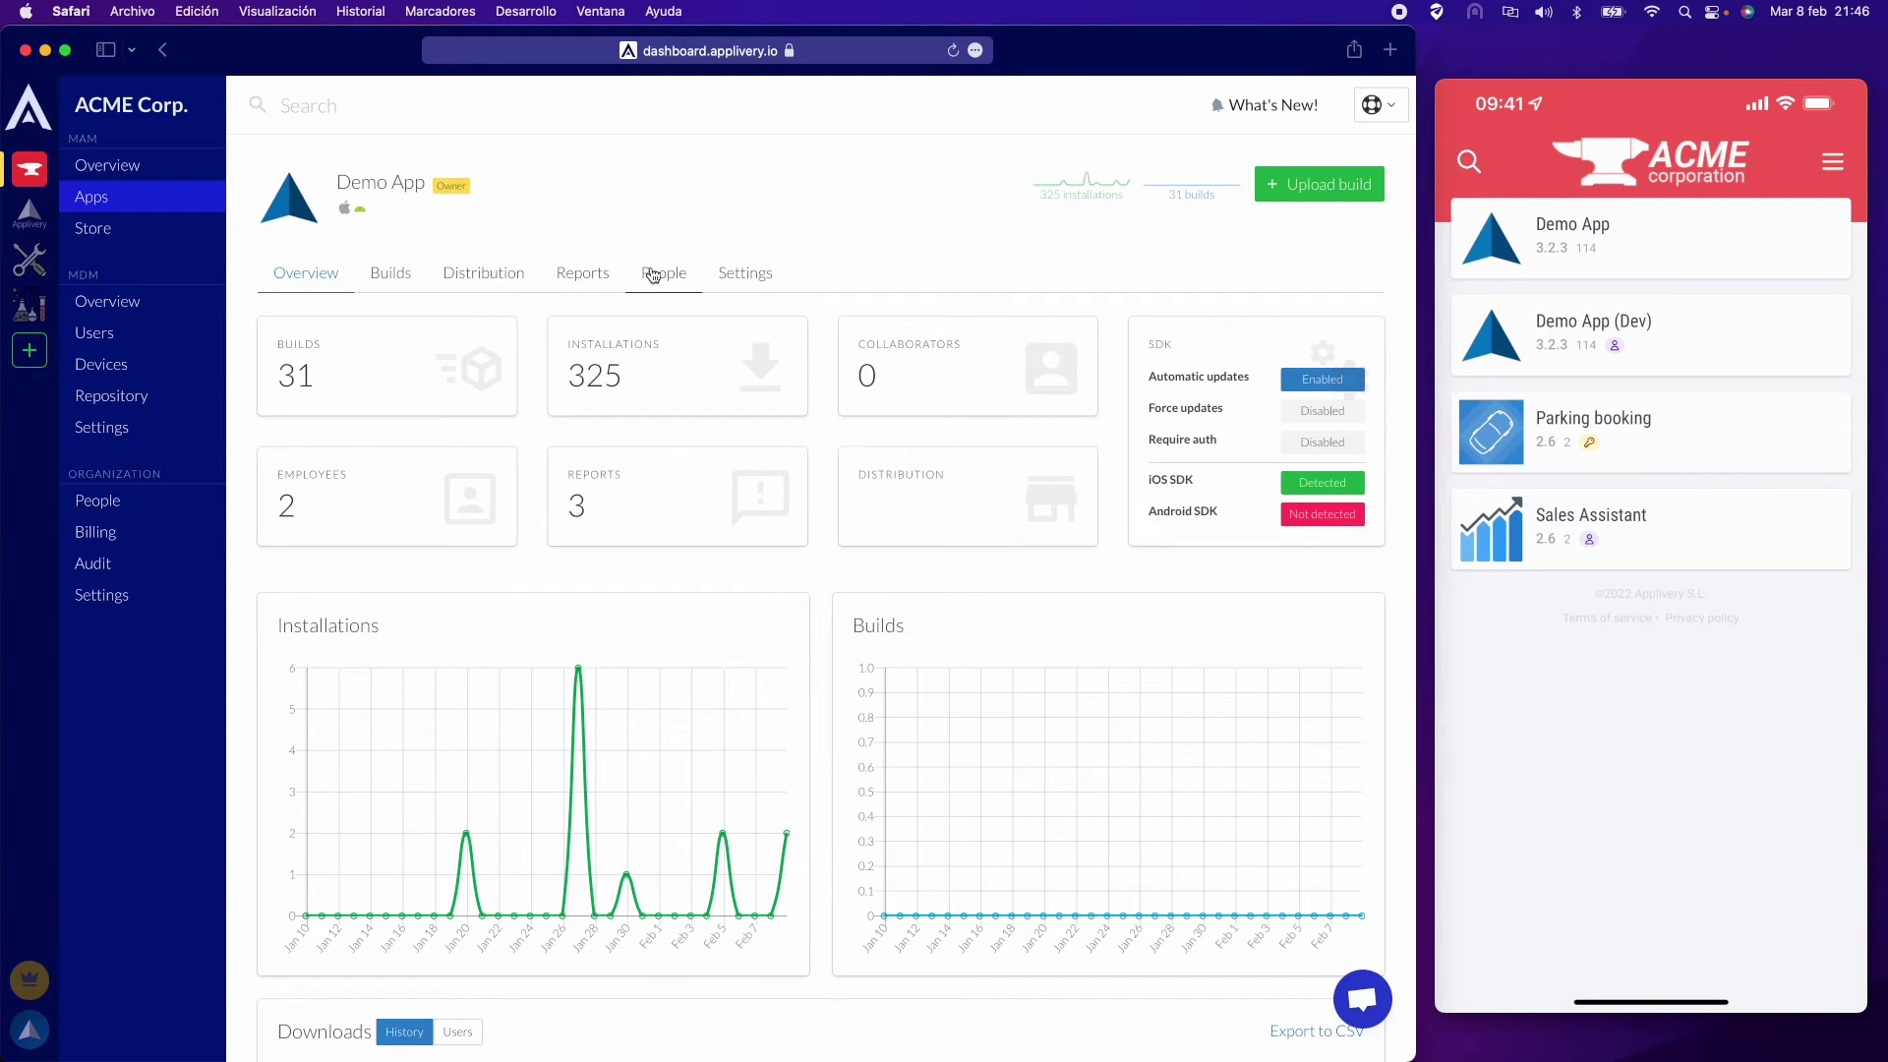
click(494, 278)
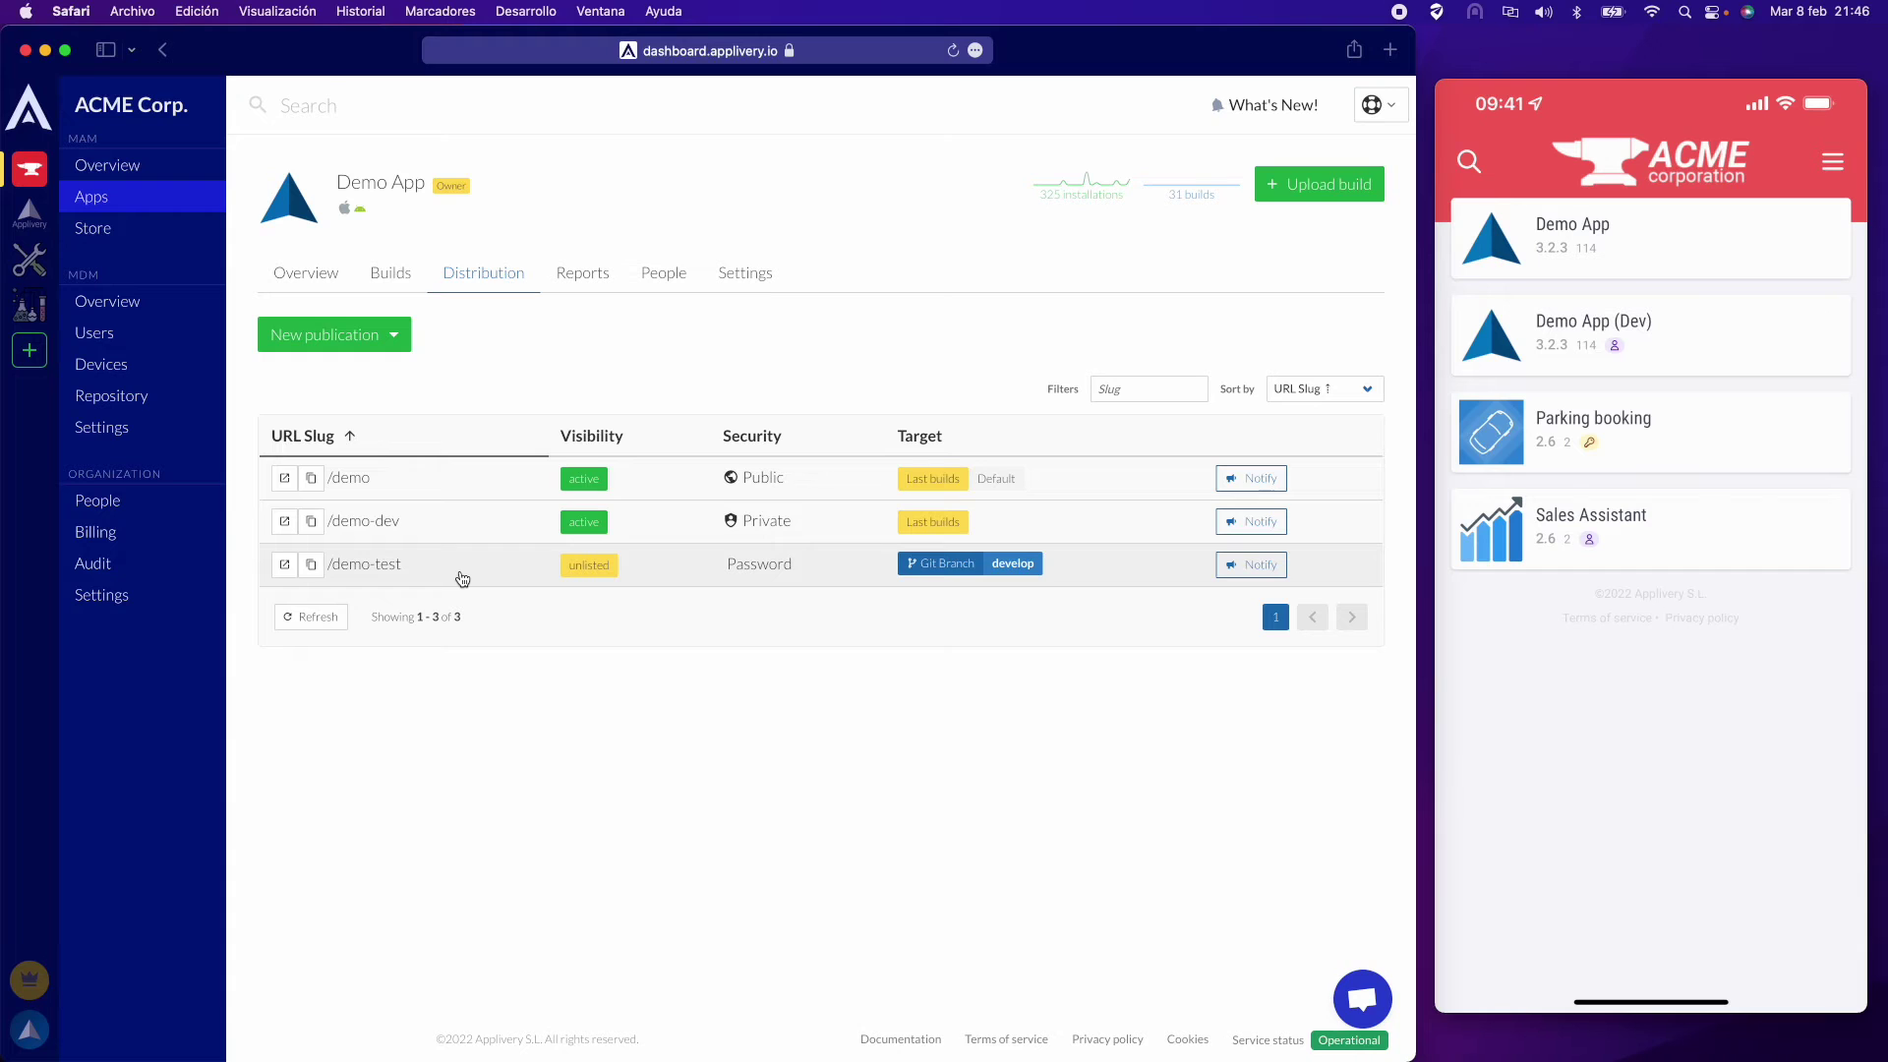
click(393, 338)
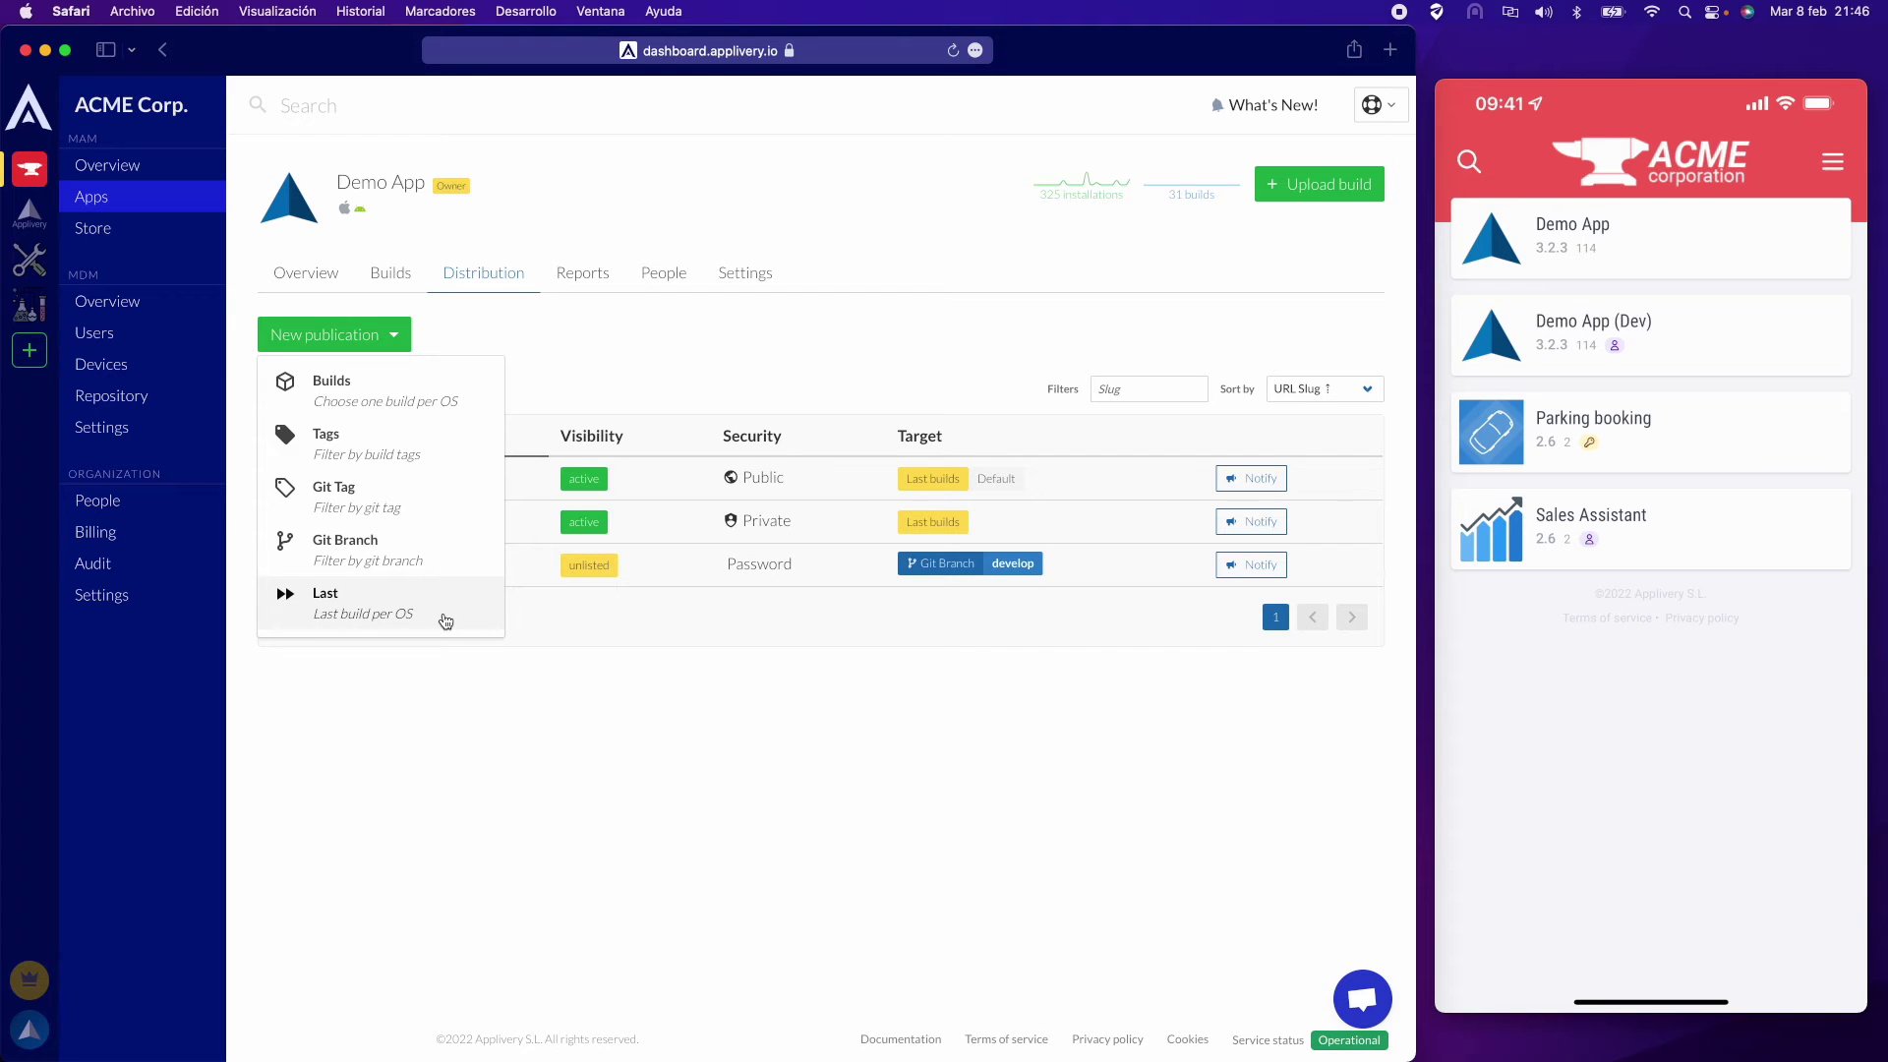
click(610, 697)
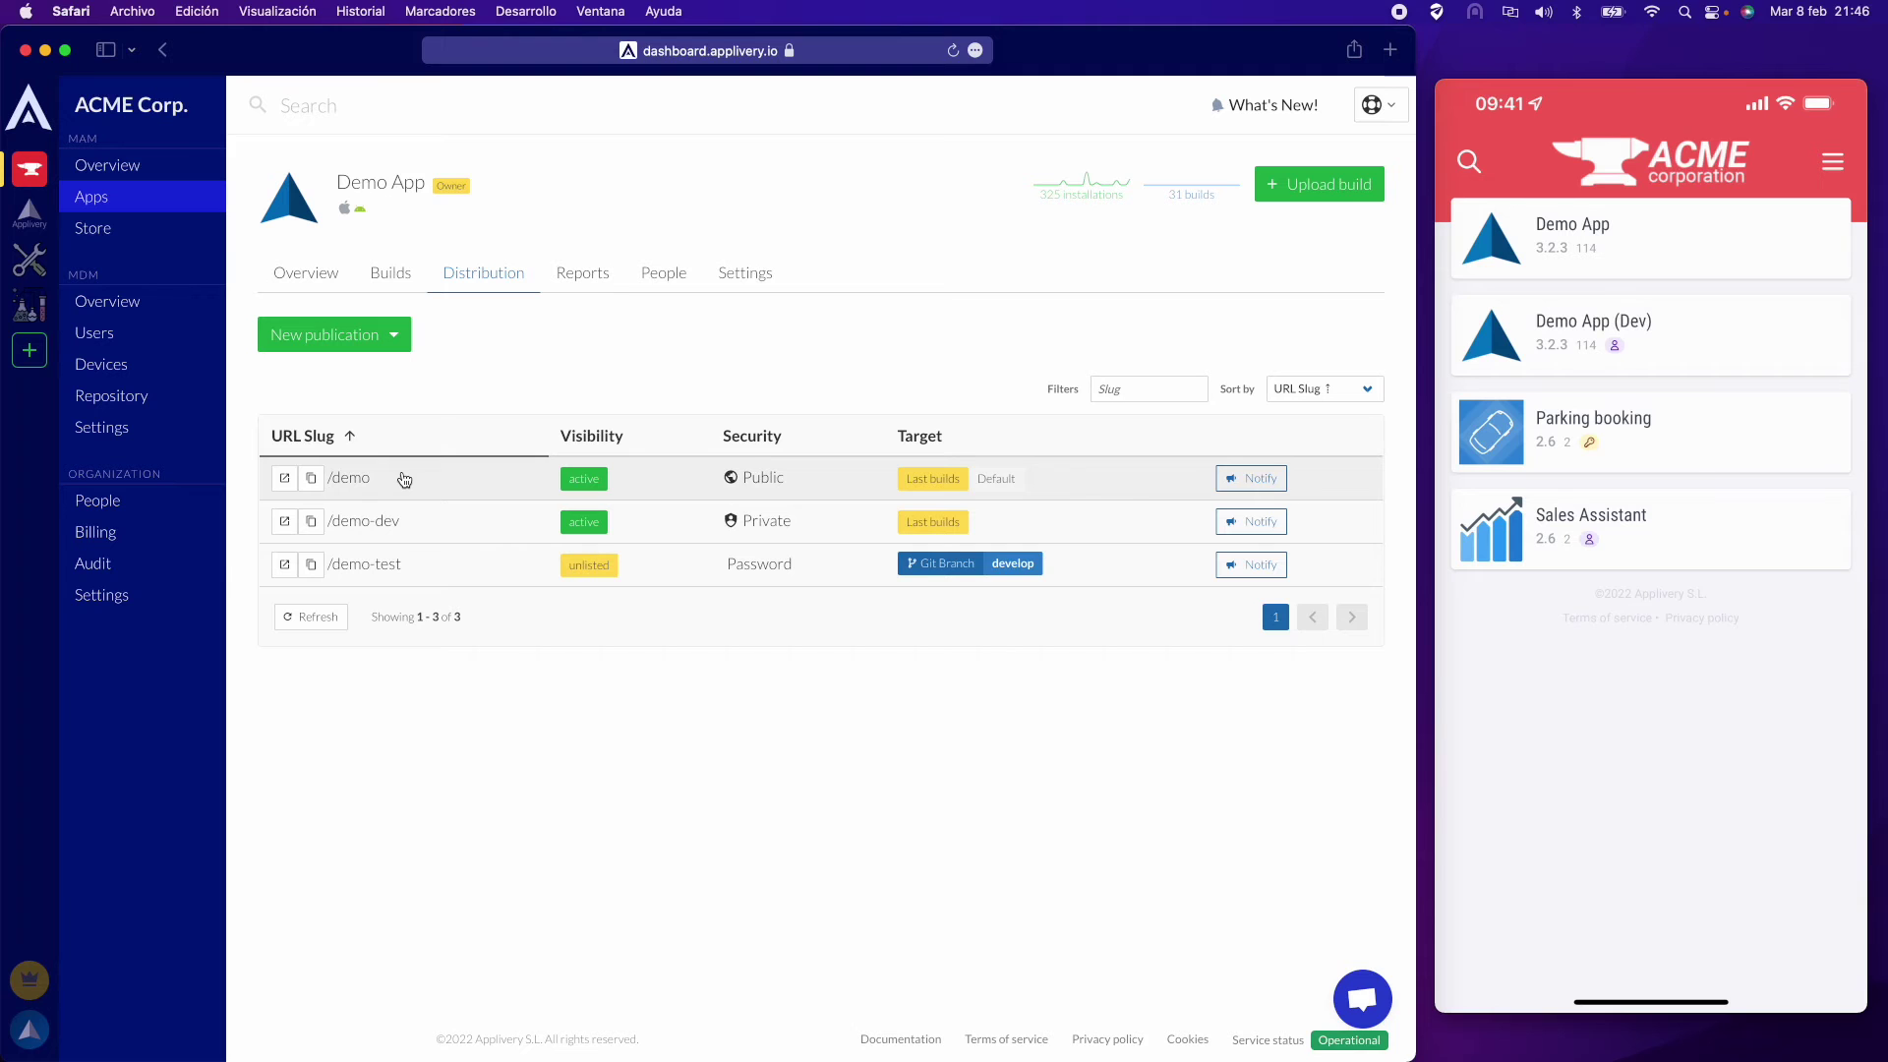
- Set the security of the Demo App's /demo publication to Private and require group1 and group2 together
double_click(980, 479)
click(981, 479)
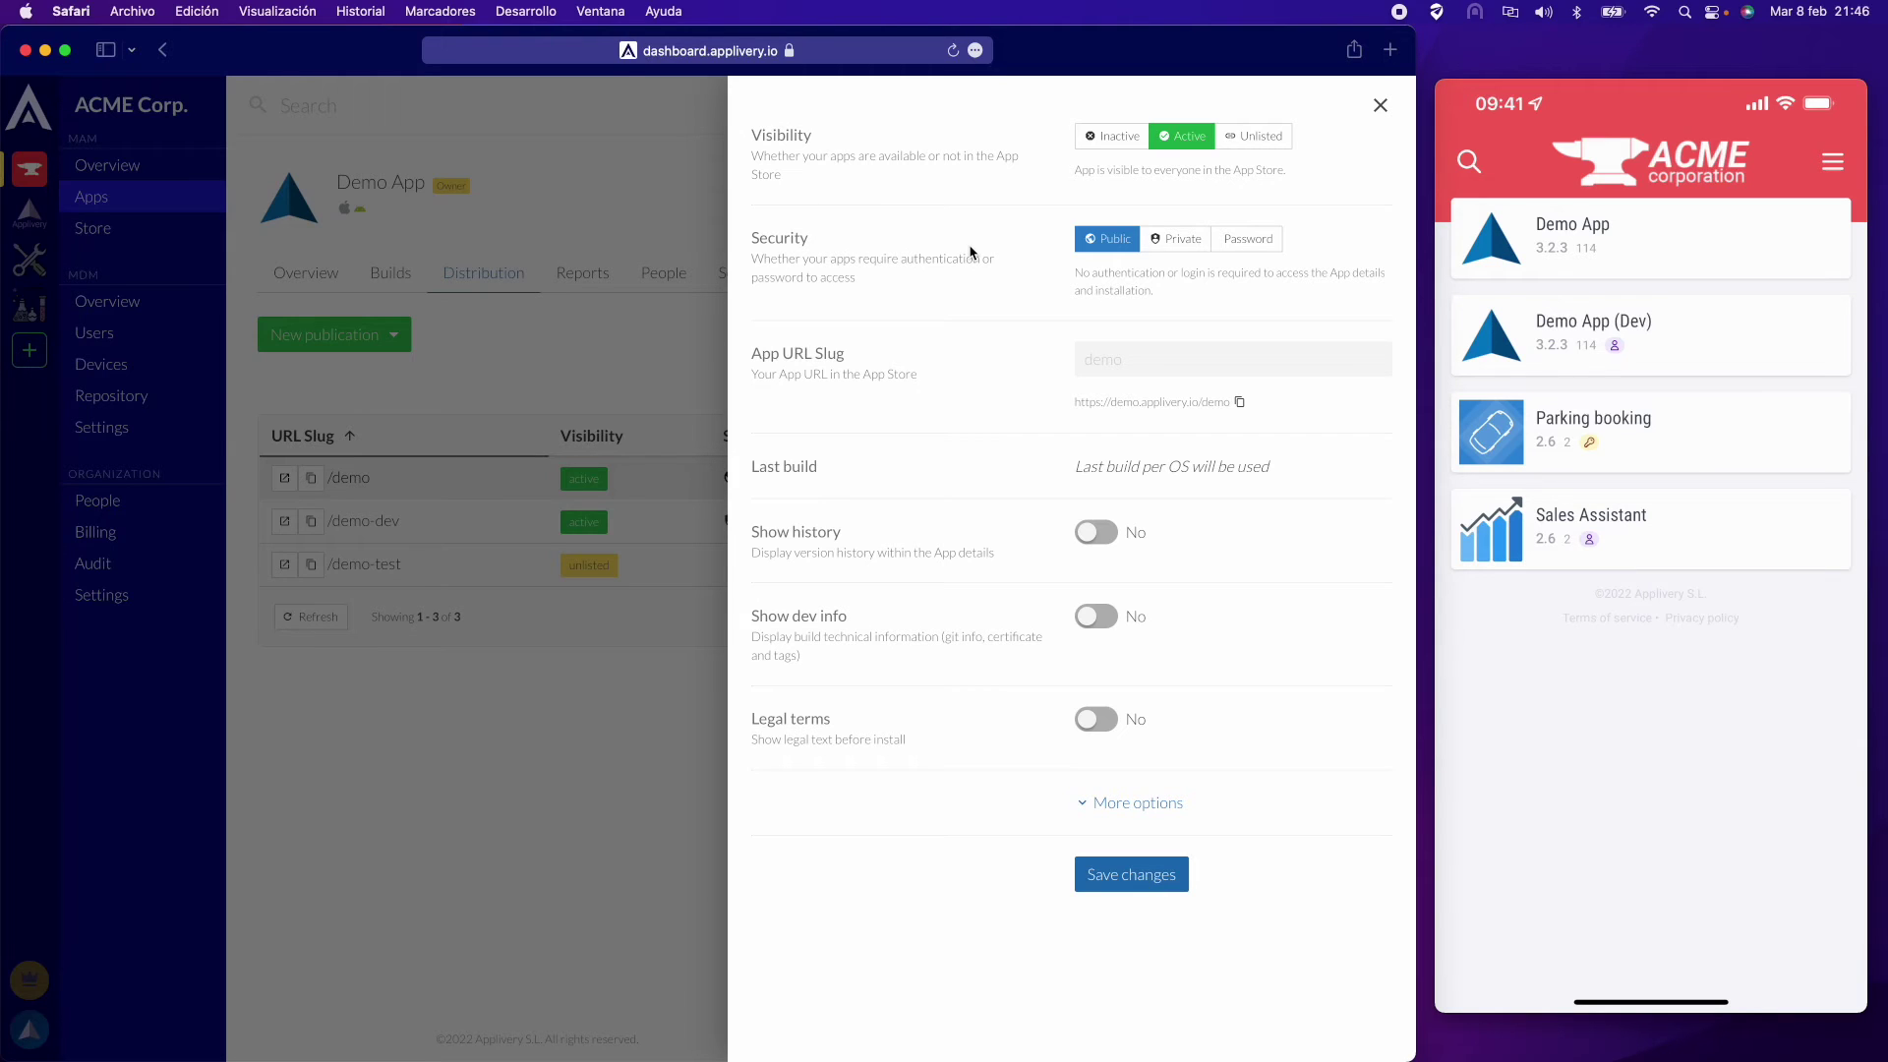
click(1169, 241)
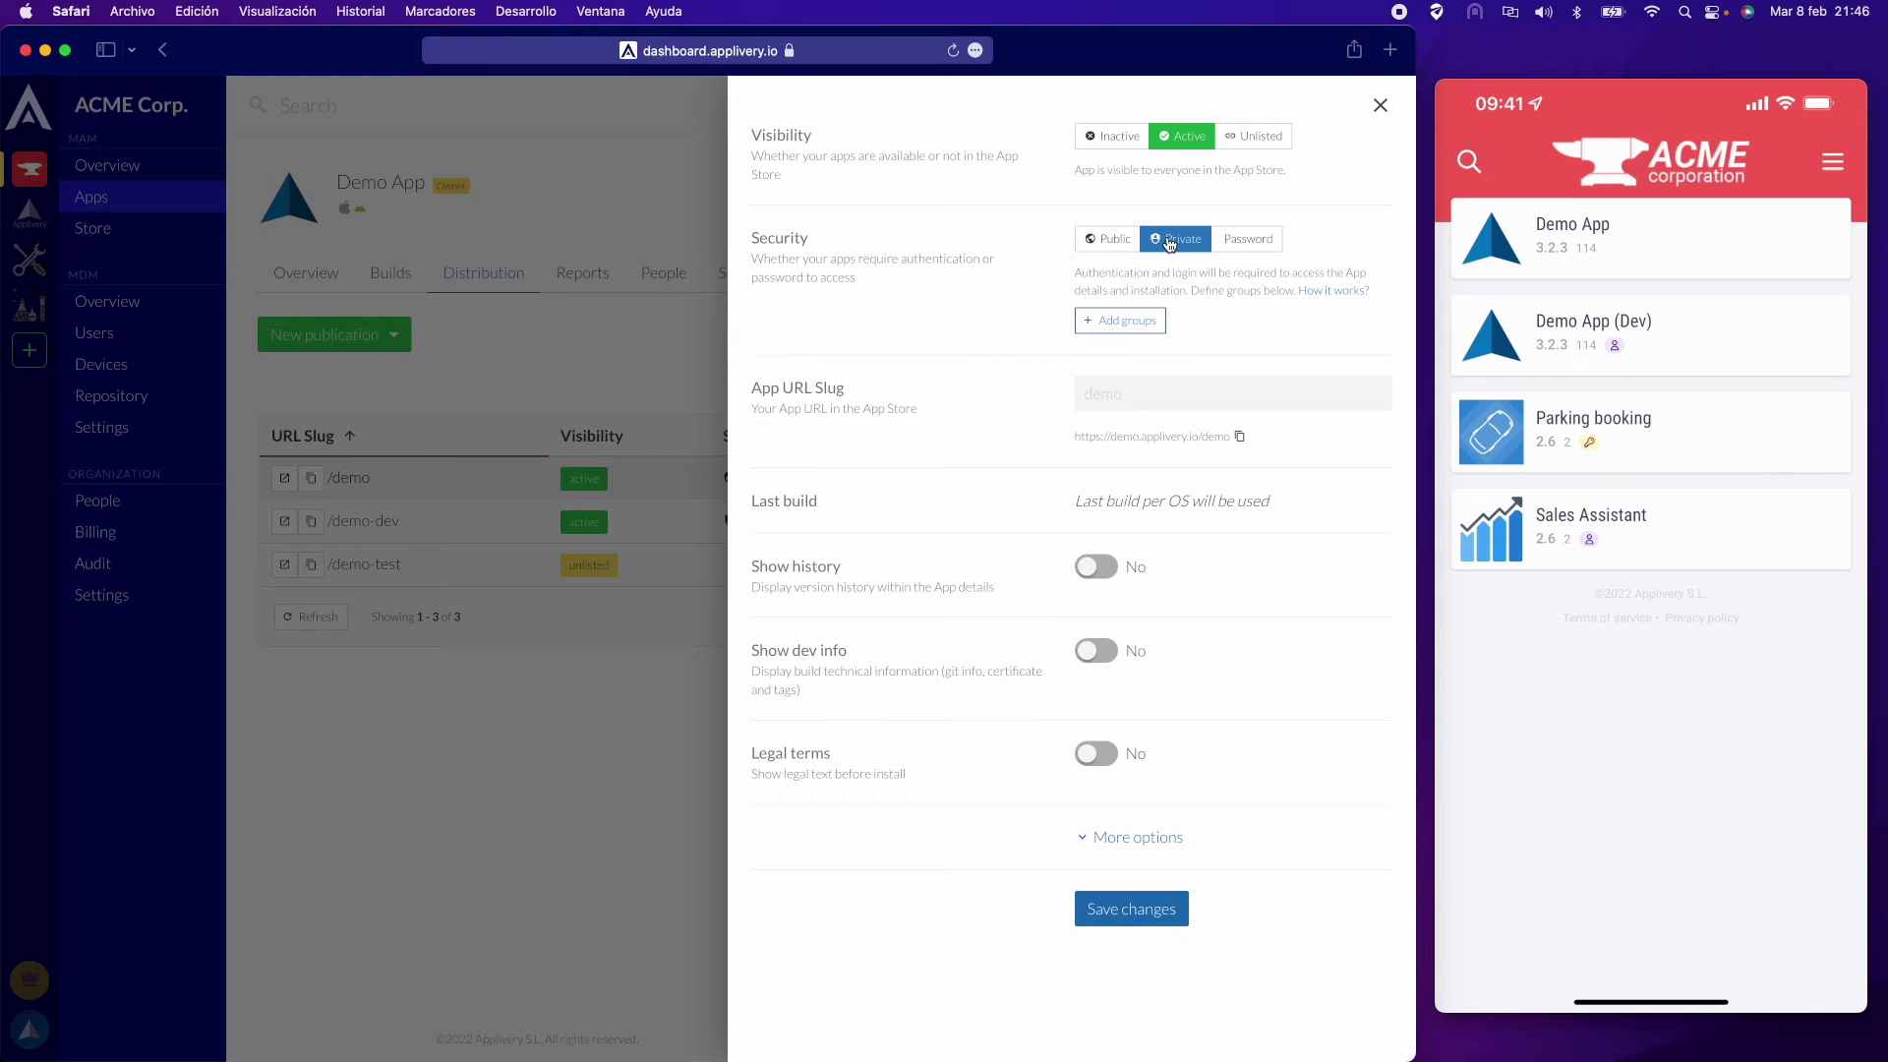
click(1139, 329)
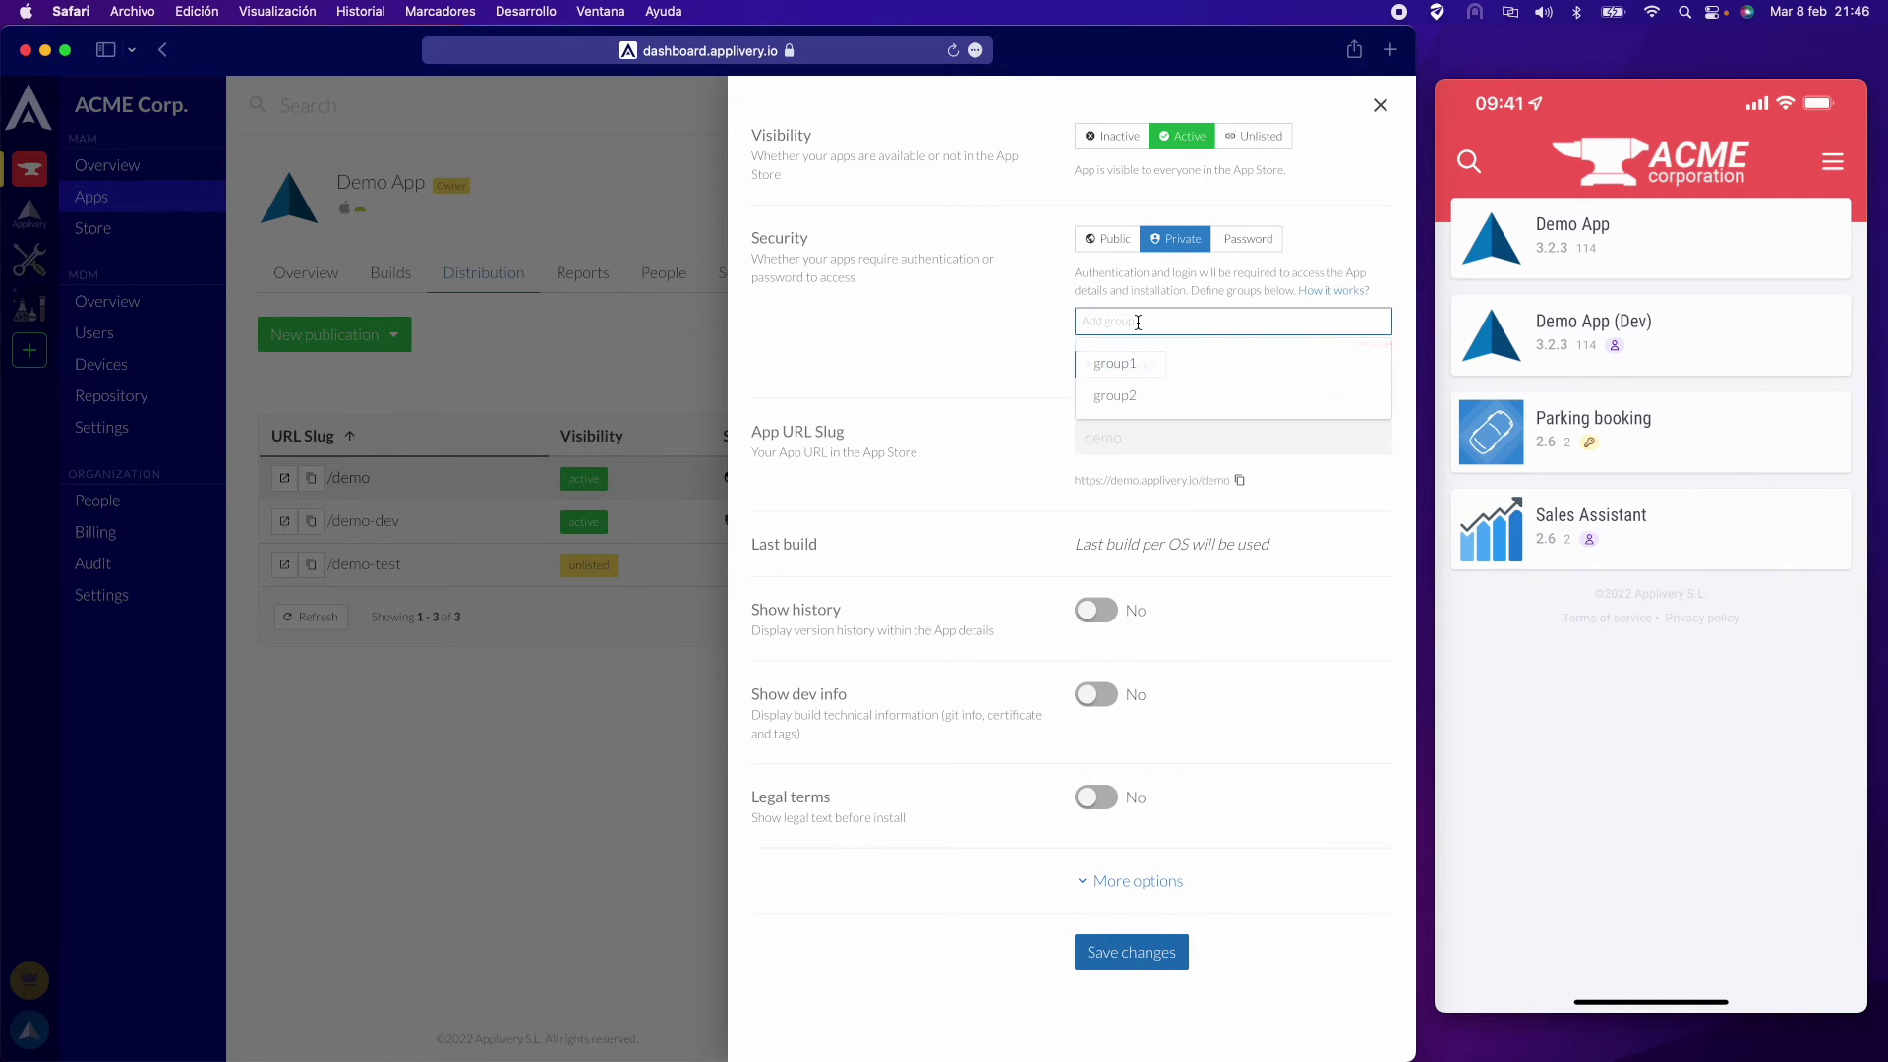
text(group1)
key(Return)
text(group2)
key(Return)
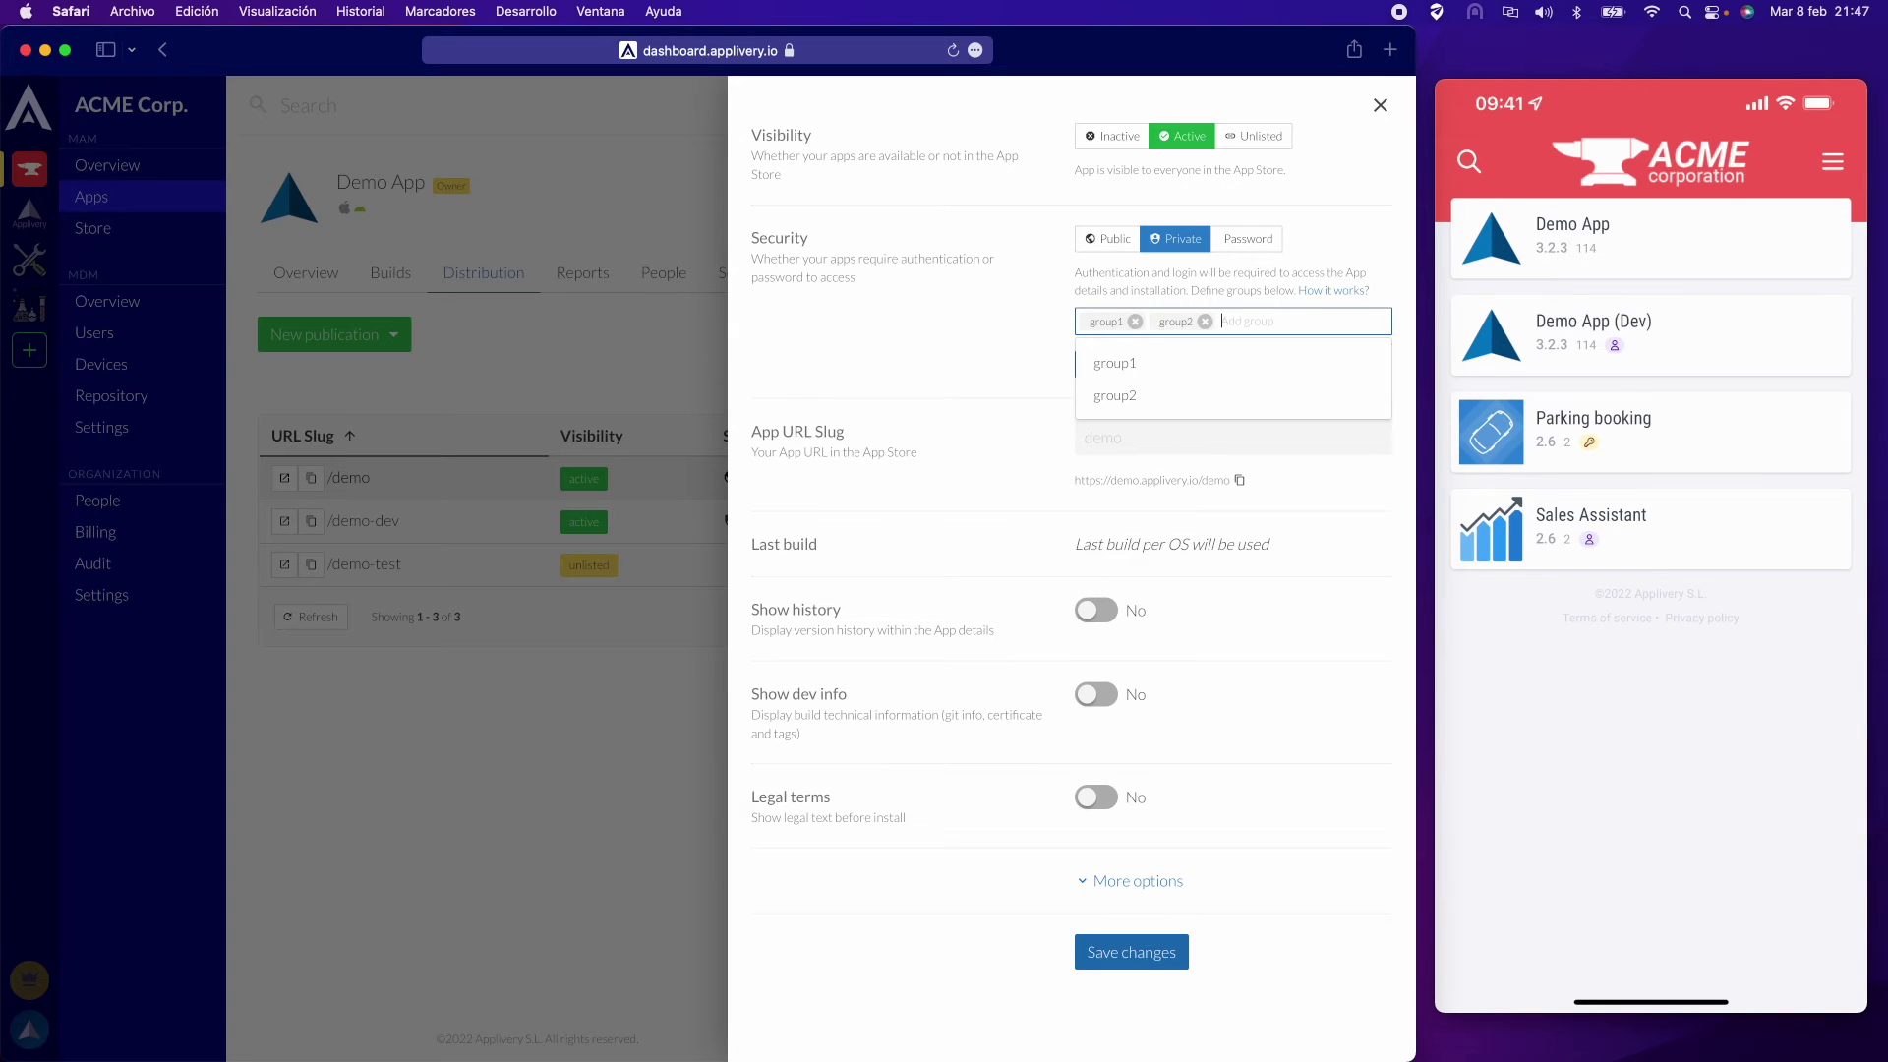
click(1005, 381)
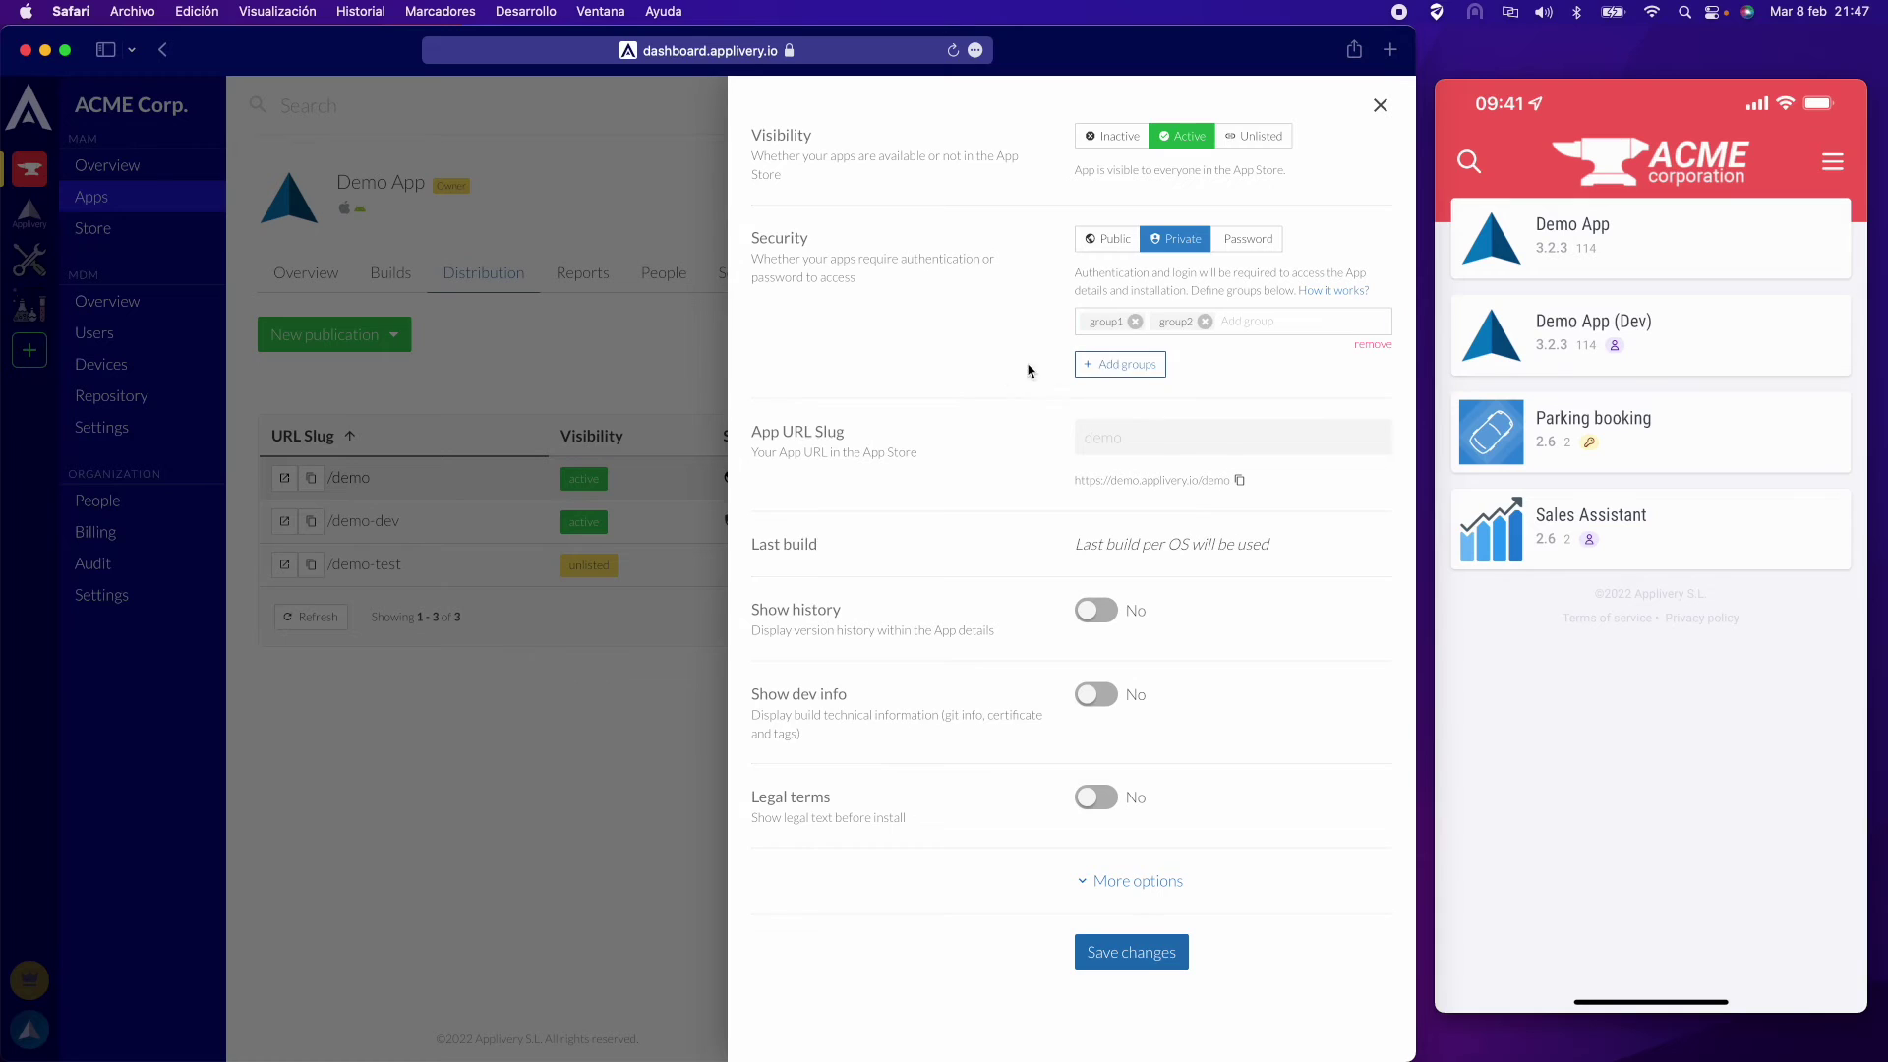
- Add group3 as an alternative group condition for access to the private /demo publication
click(1141, 374)
click(1141, 383)
text(g)
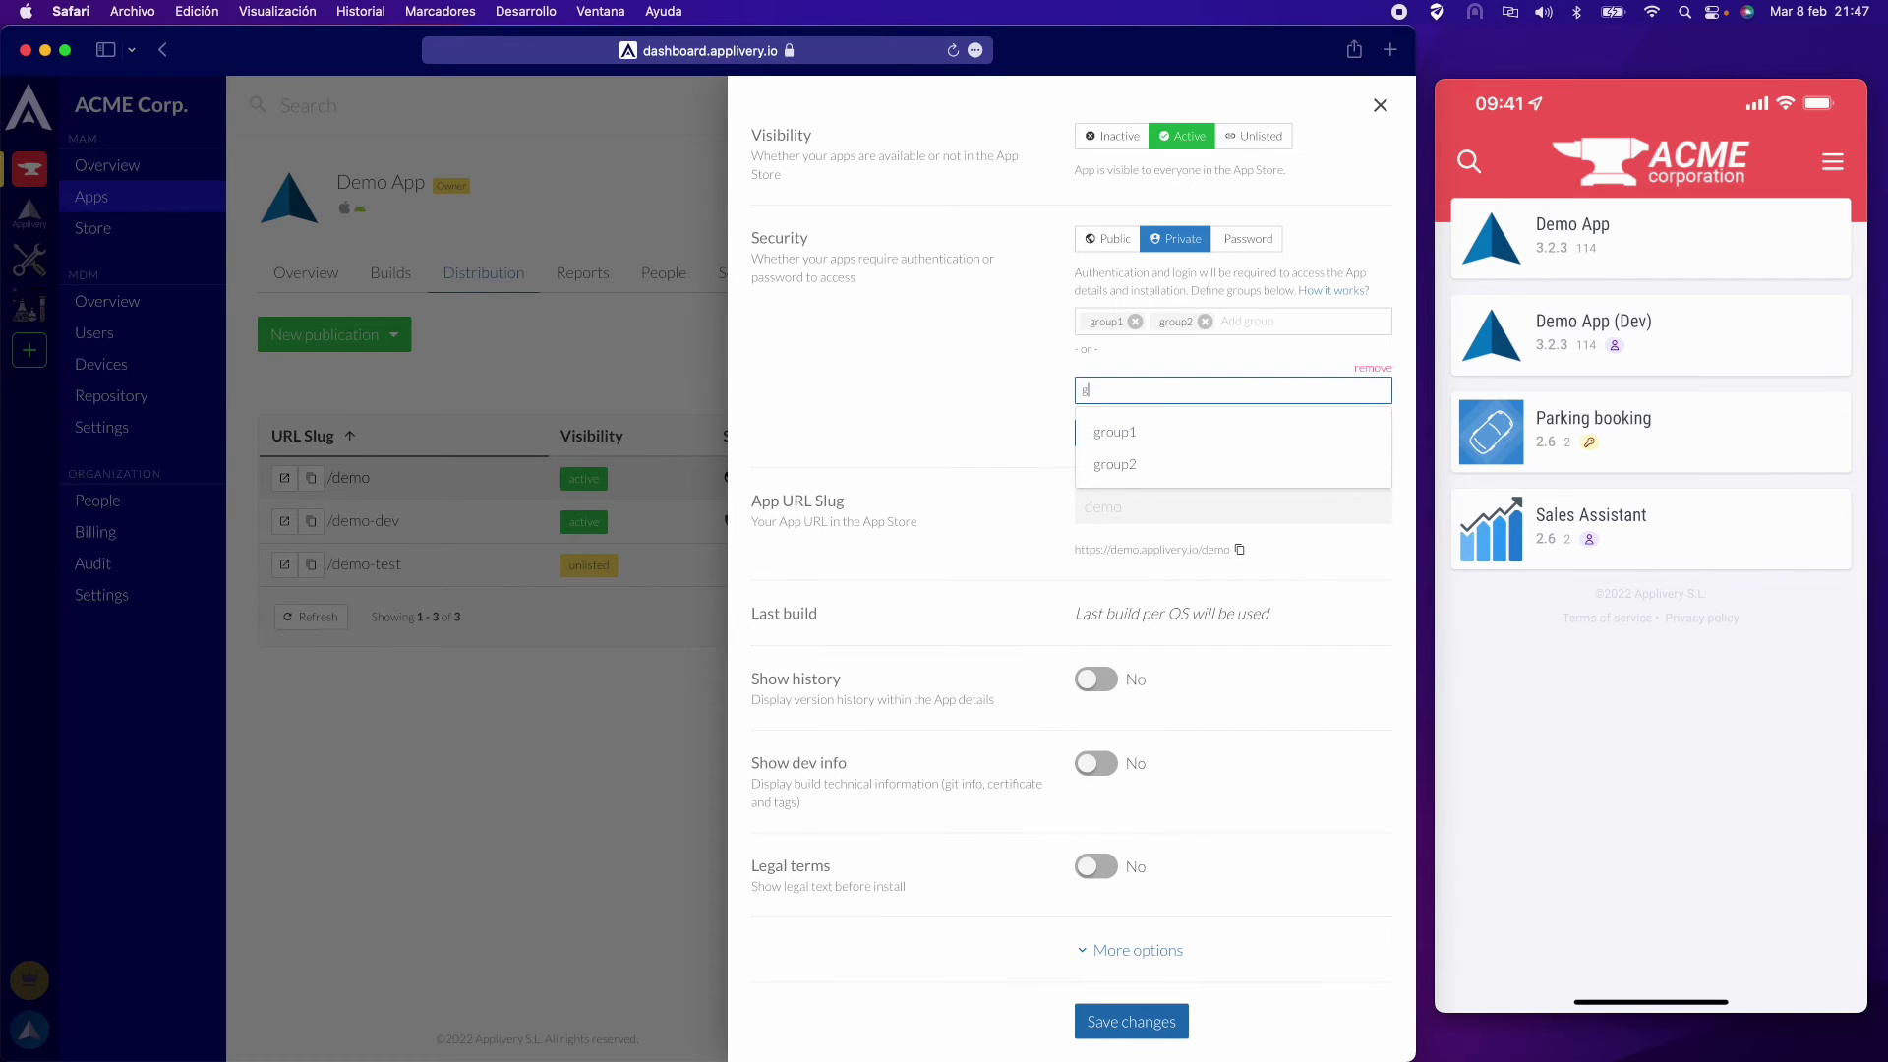
text(roup3)
key(Return)
click(968, 352)
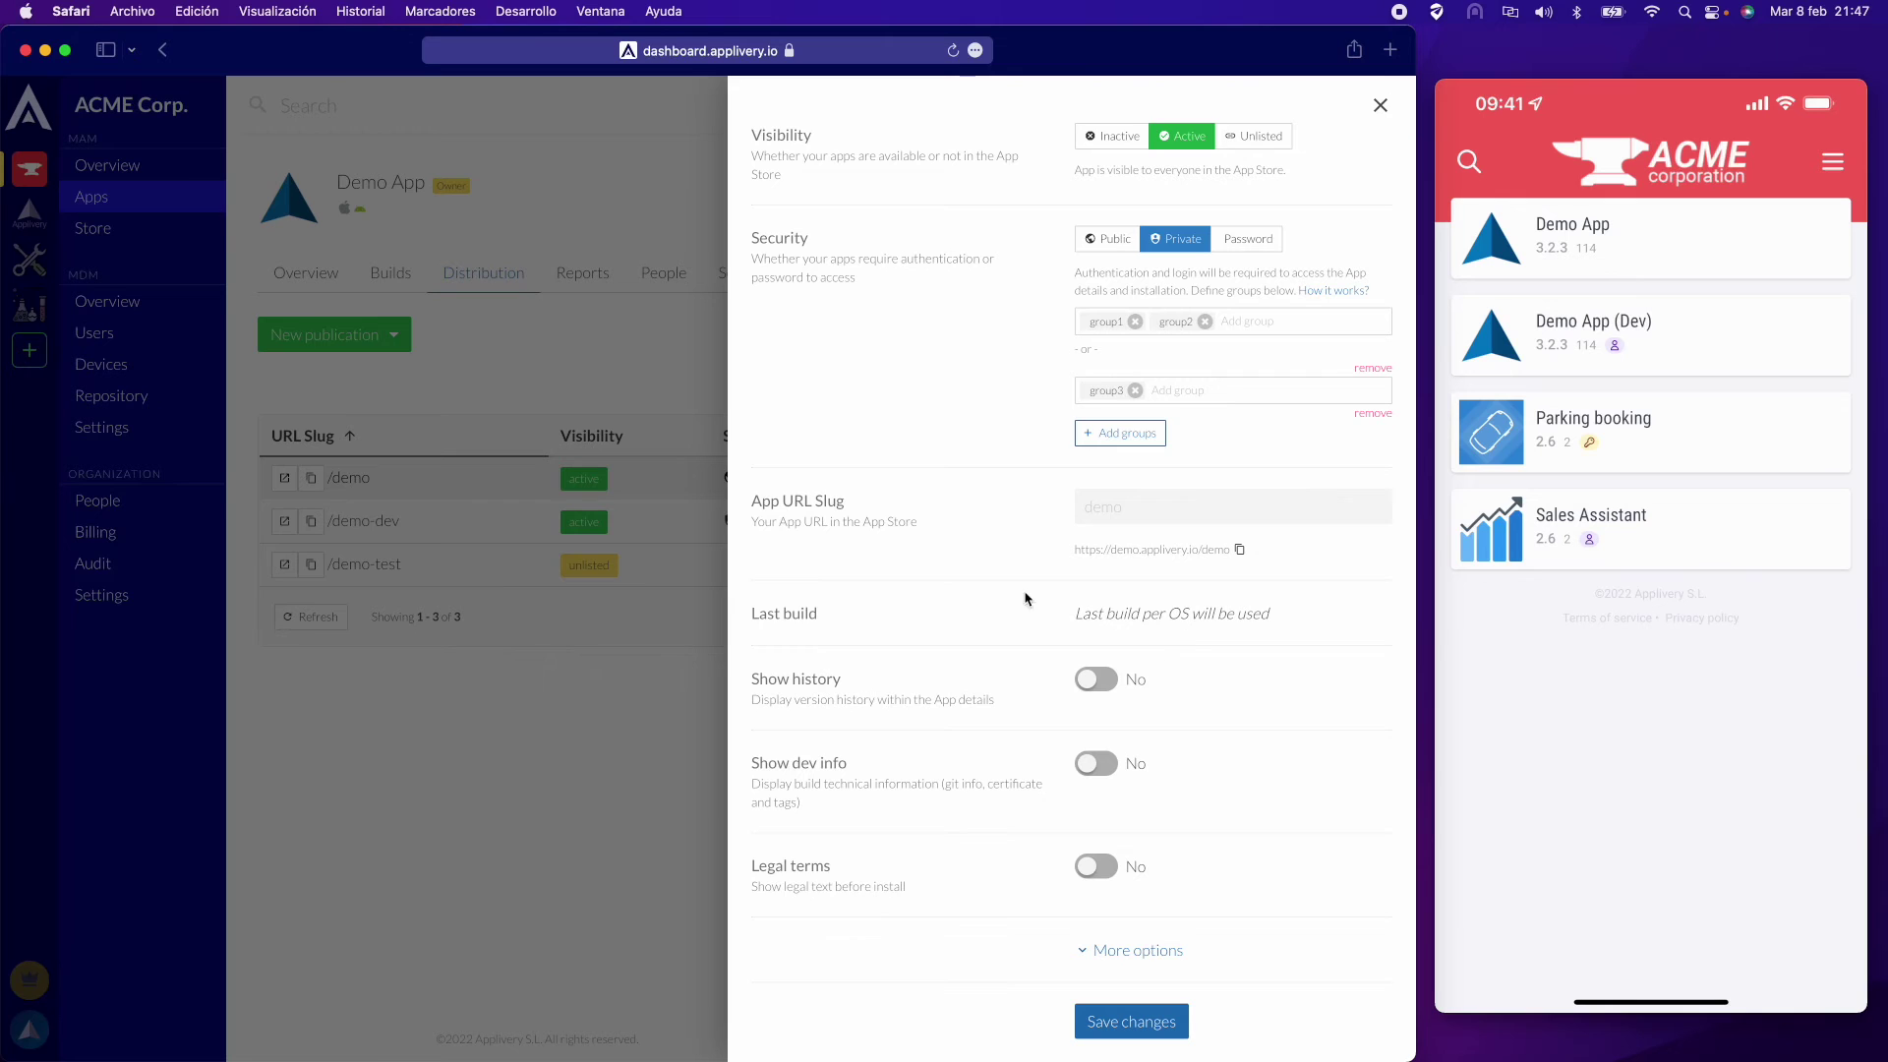
- Enable version history, developer information and legal terms for the /demo publication
scroll(947, 610, down, 1)
scroll(947, 606, down, 1)
click(1096, 588)
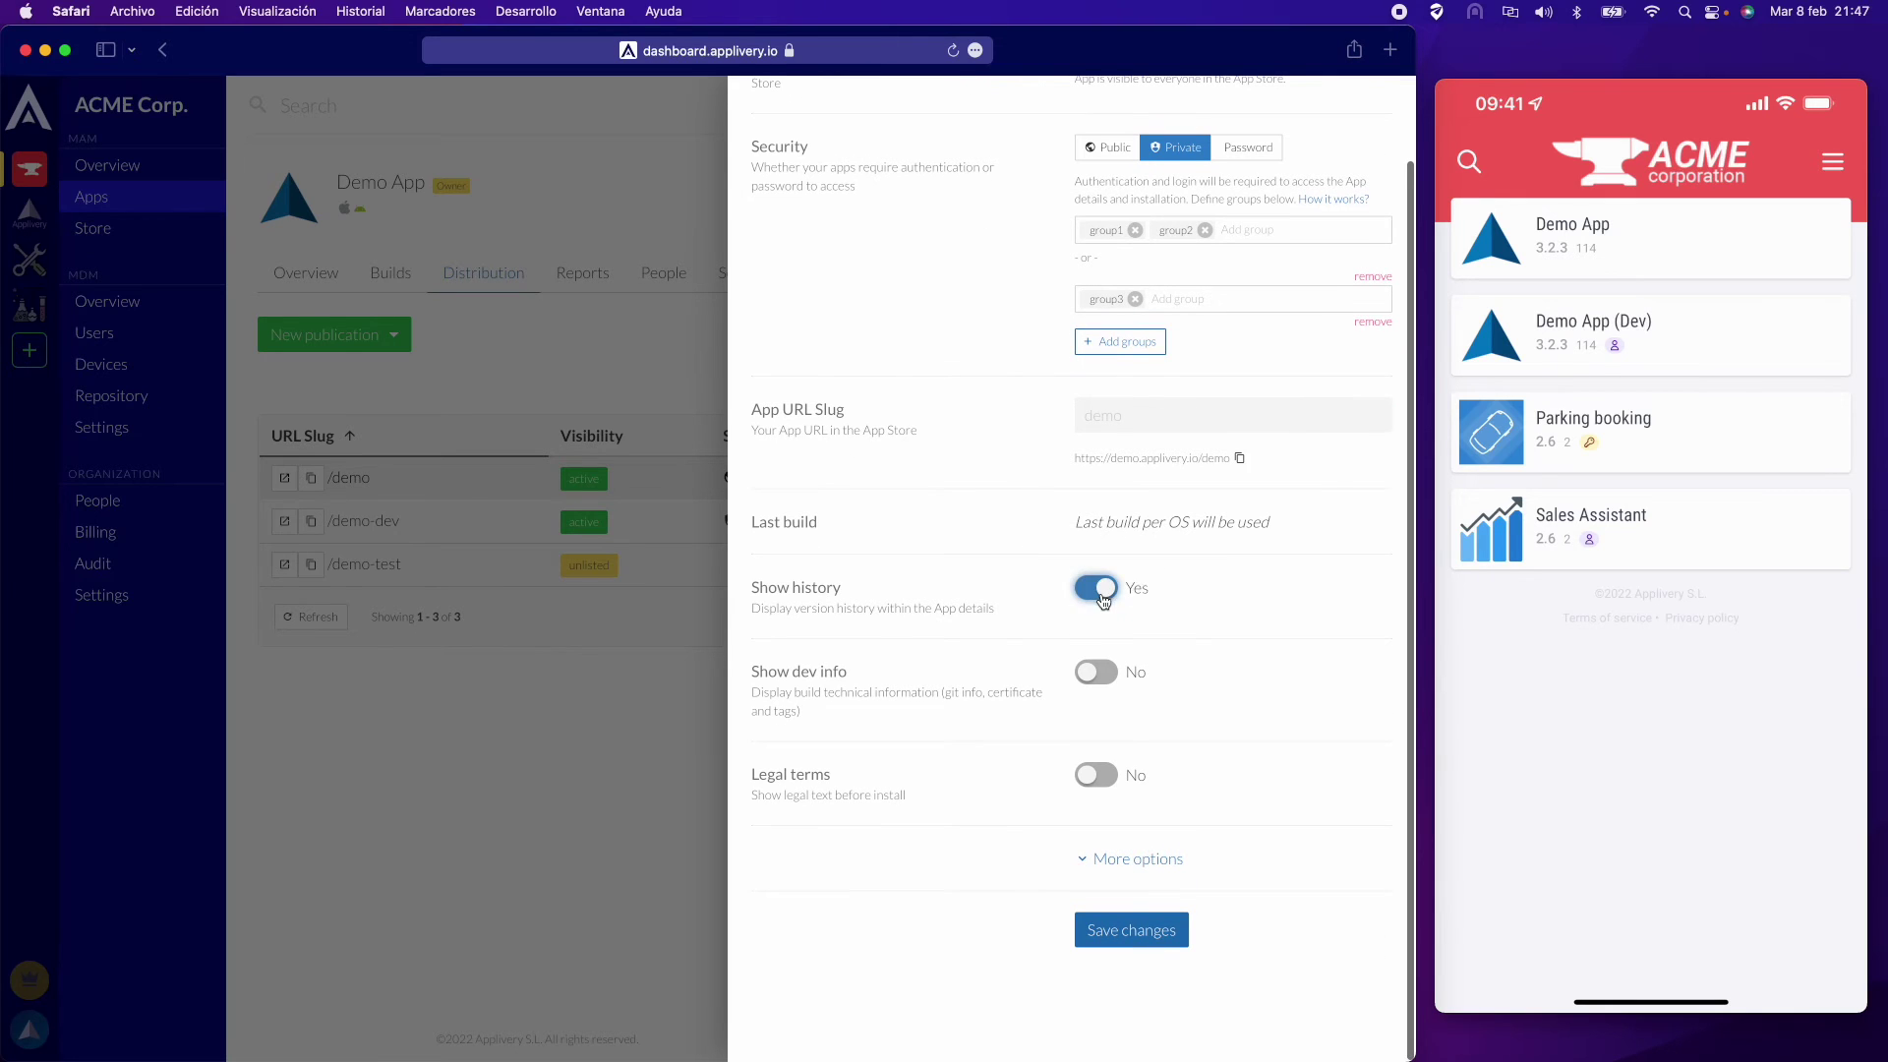
click(1100, 675)
click(1097, 775)
scroll(1043, 776, down, 3)
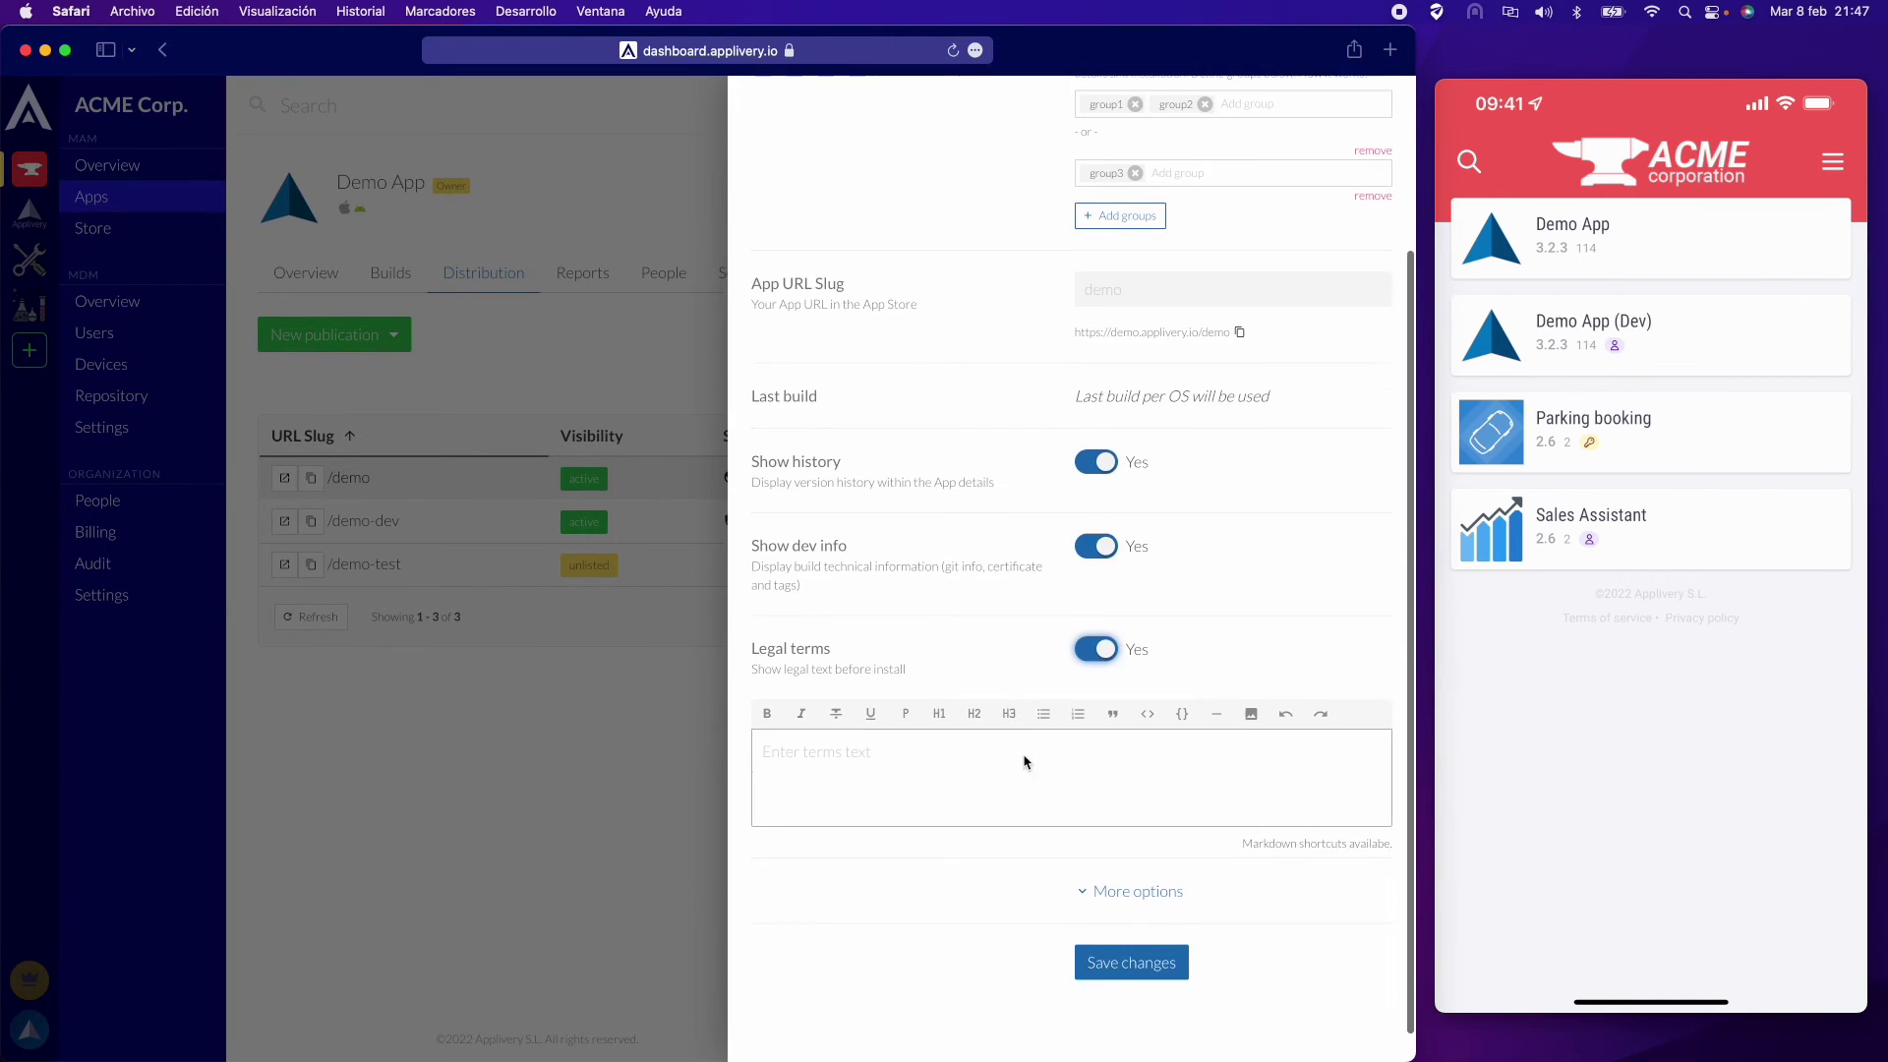
- Review the /demo publication's overrides for name, description, logo and primary color, and close the publication details without saving
click(1121, 892)
scroll(1048, 914, down, 6)
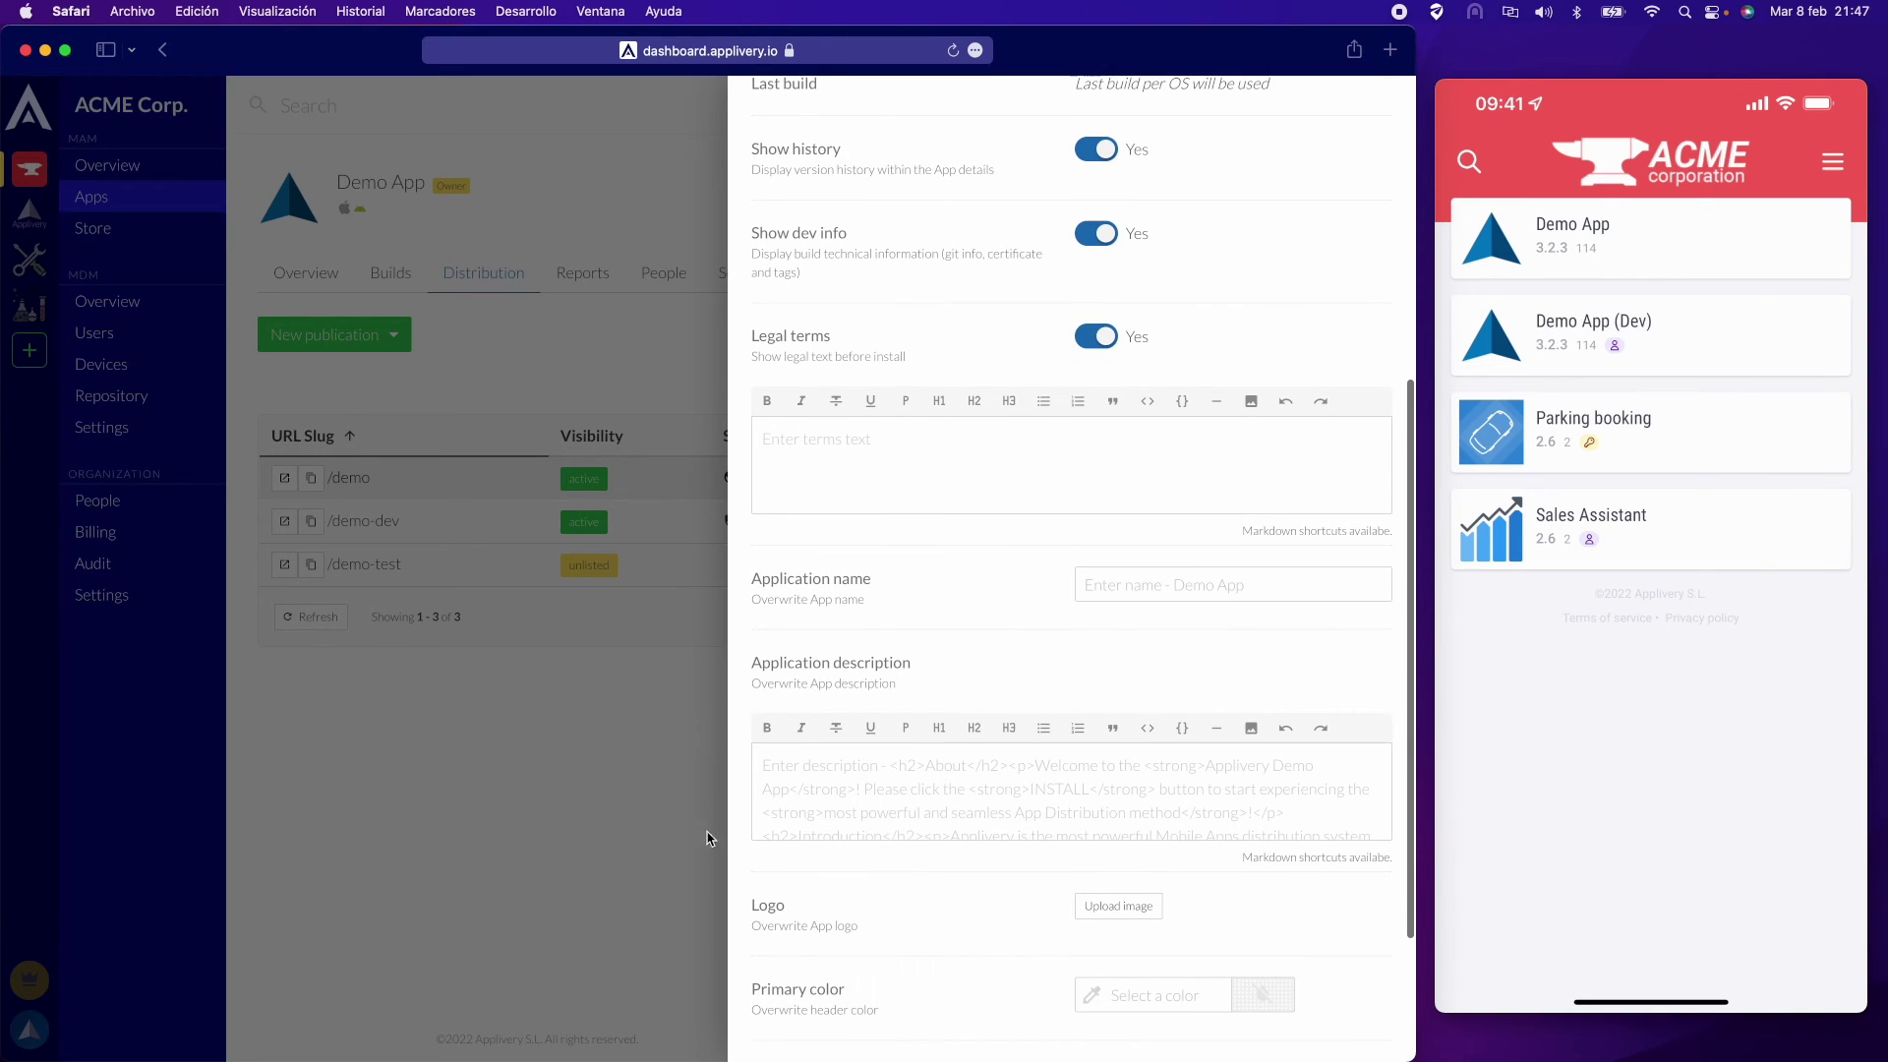
scroll(1126, 723, down, 2)
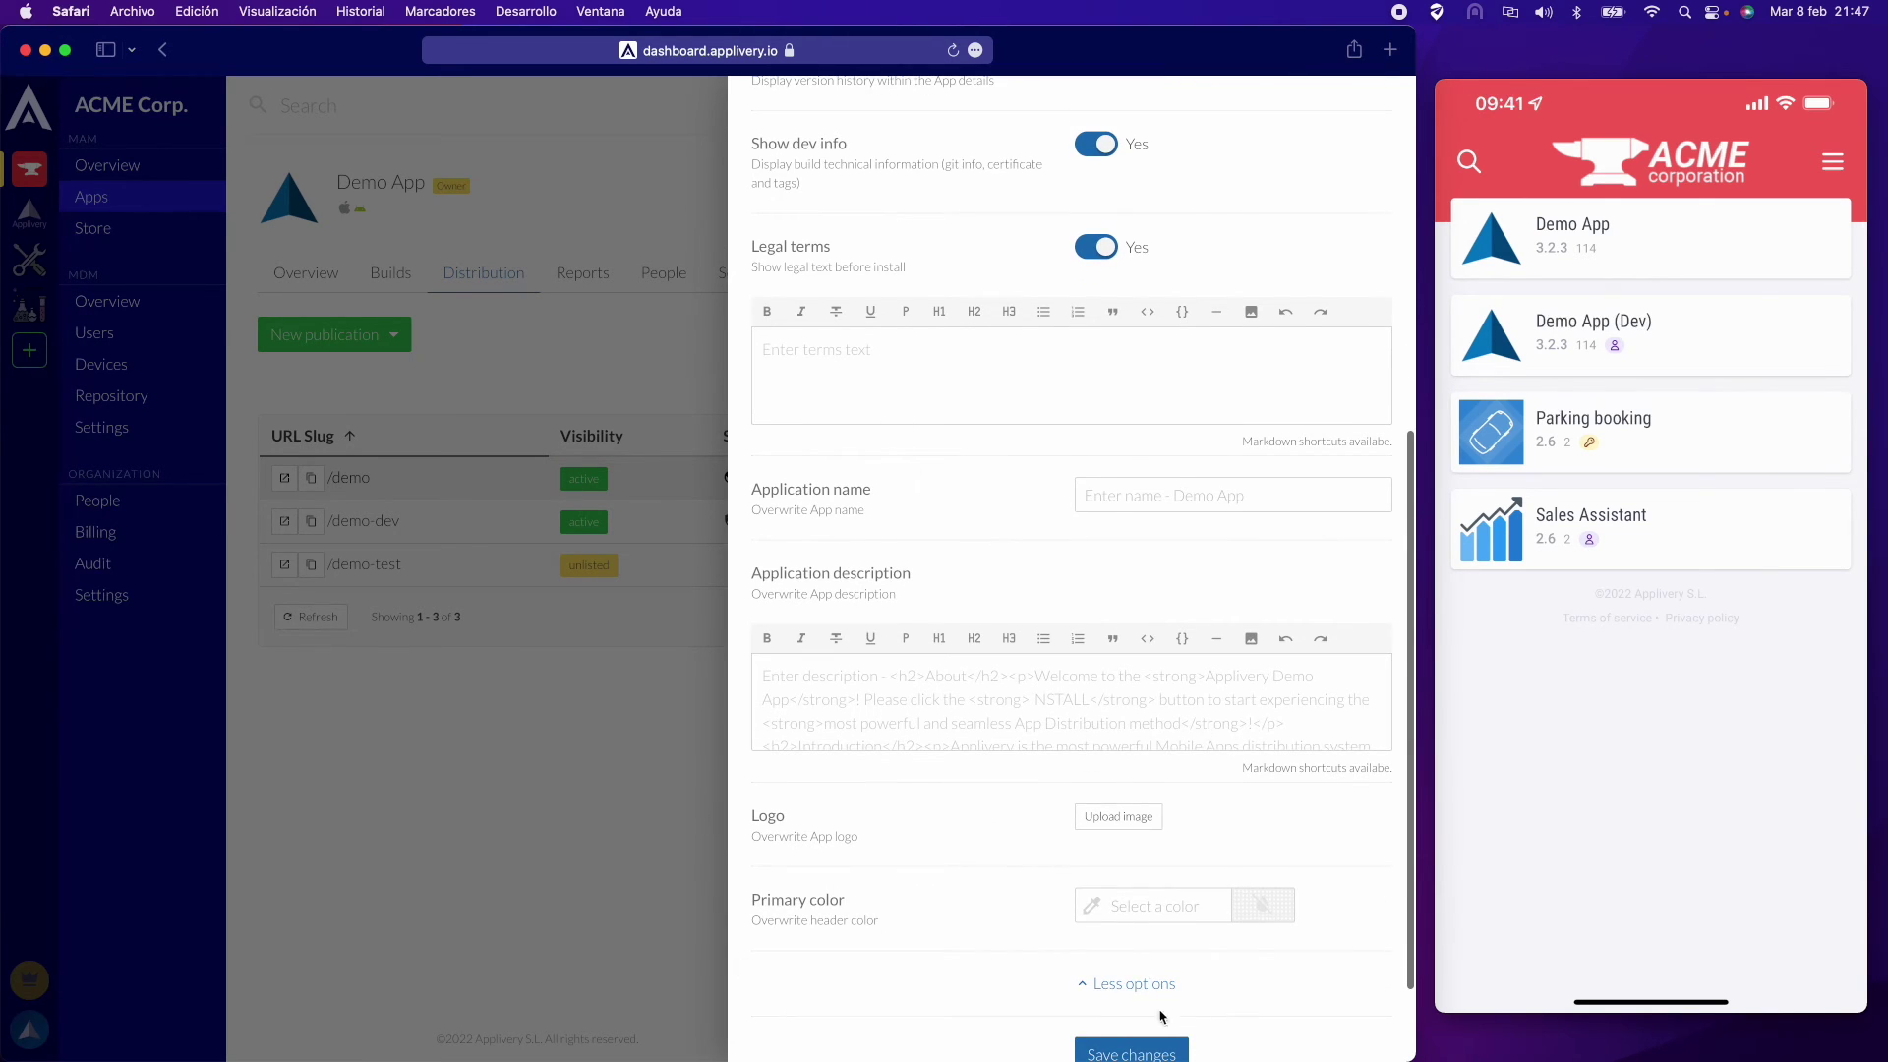
click(1172, 897)
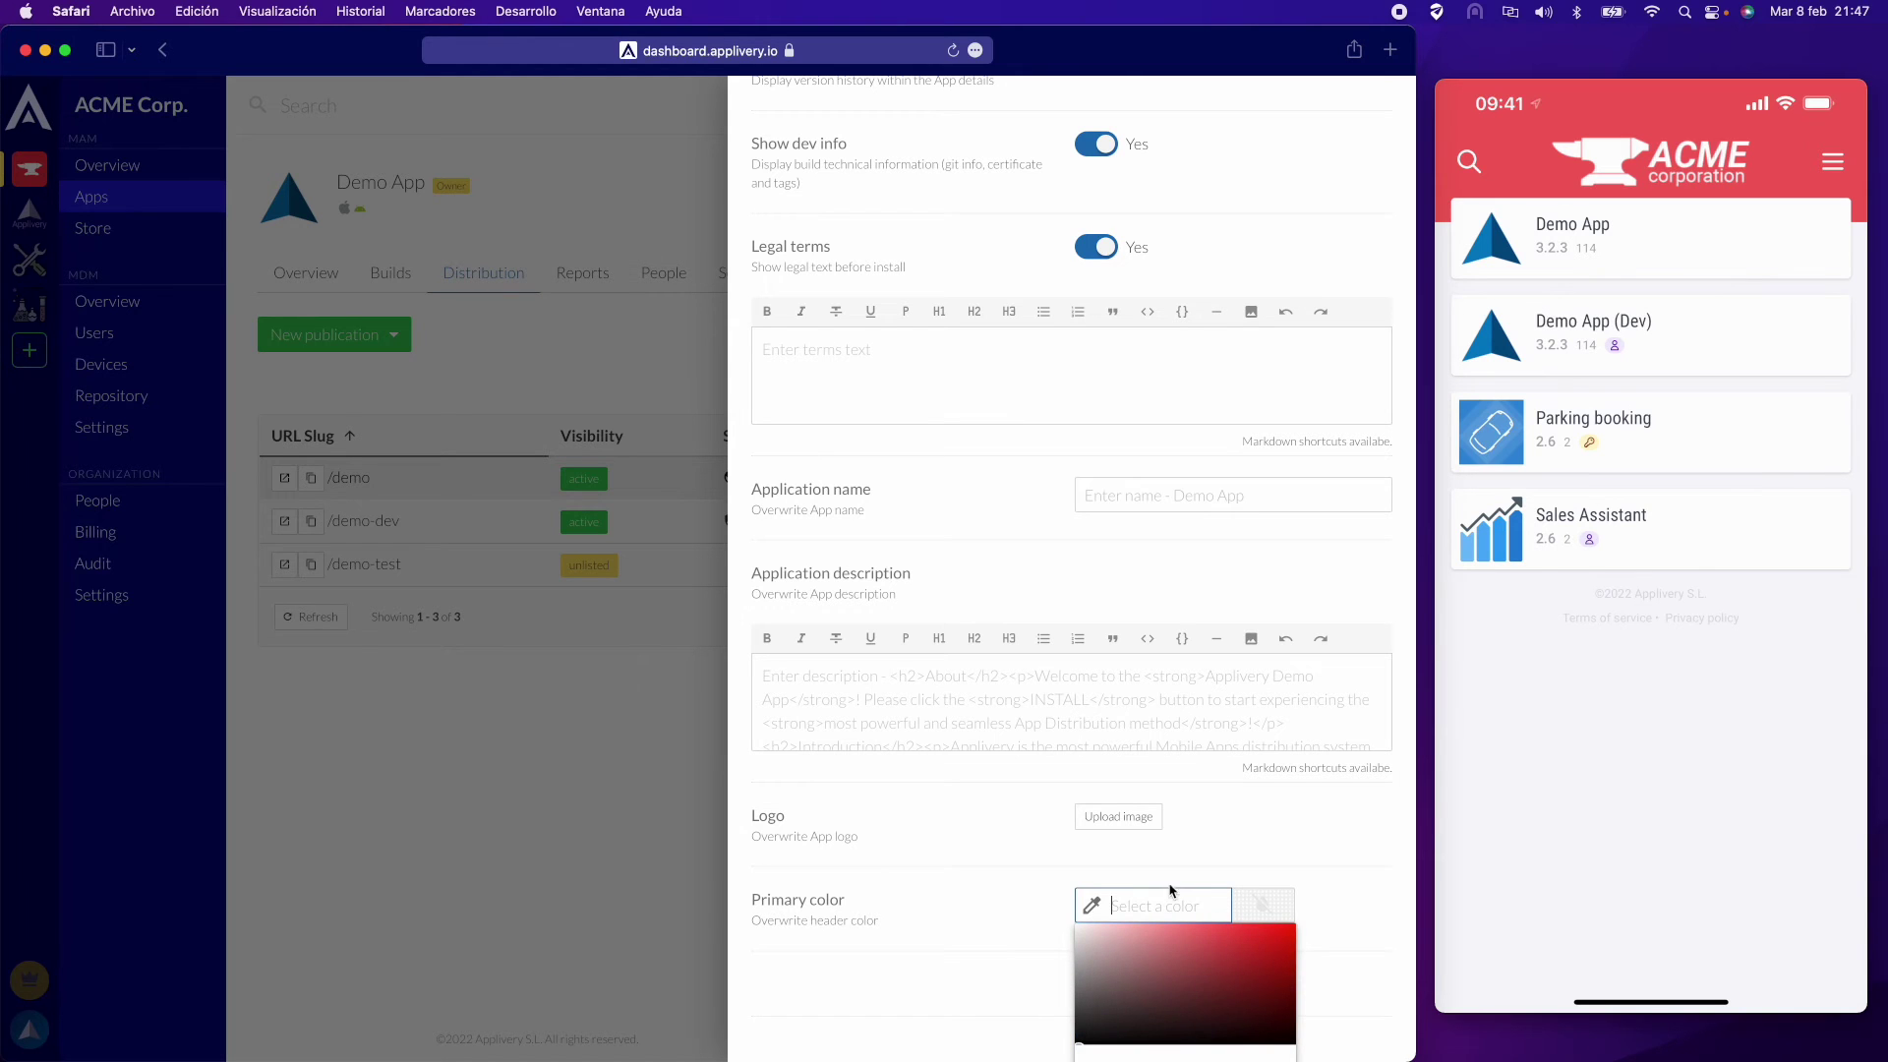
click(1244, 837)
scroll(1241, 835, down, 3)
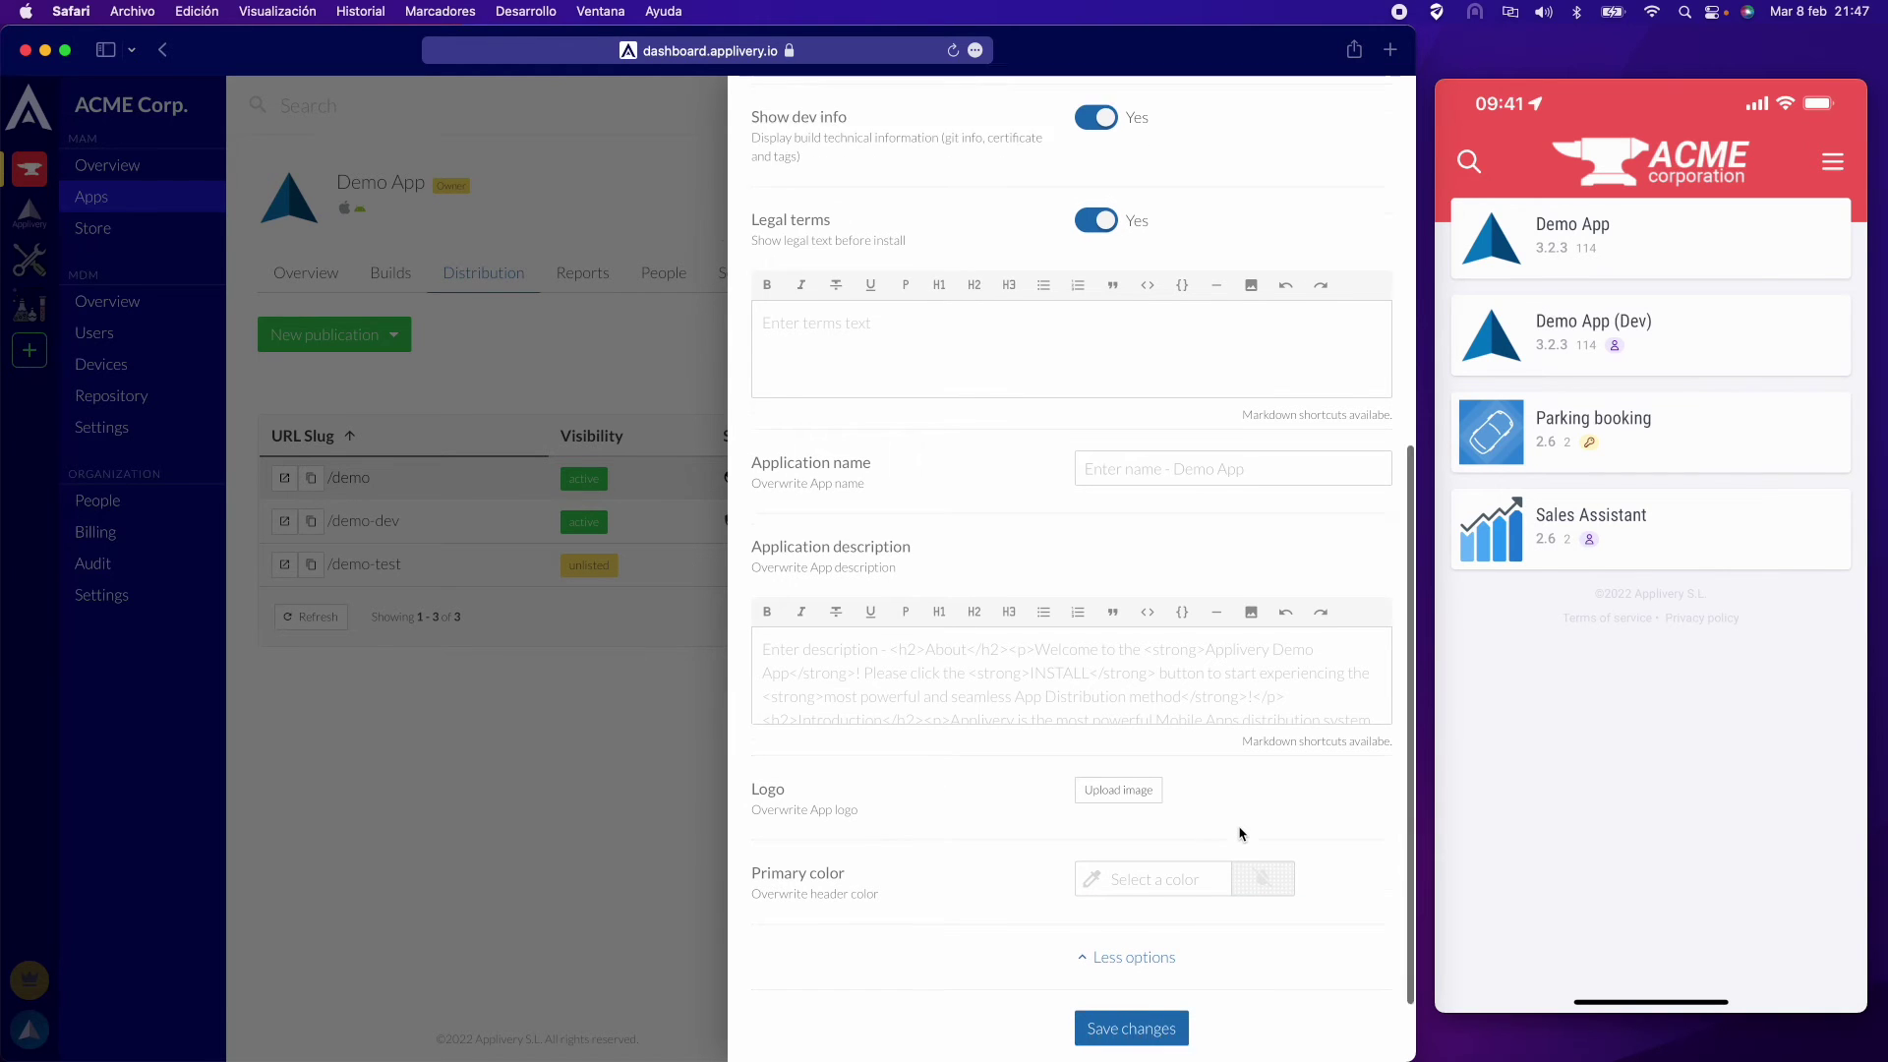
scroll(1241, 835, up, 5)
scroll(1219, 777, down, 1)
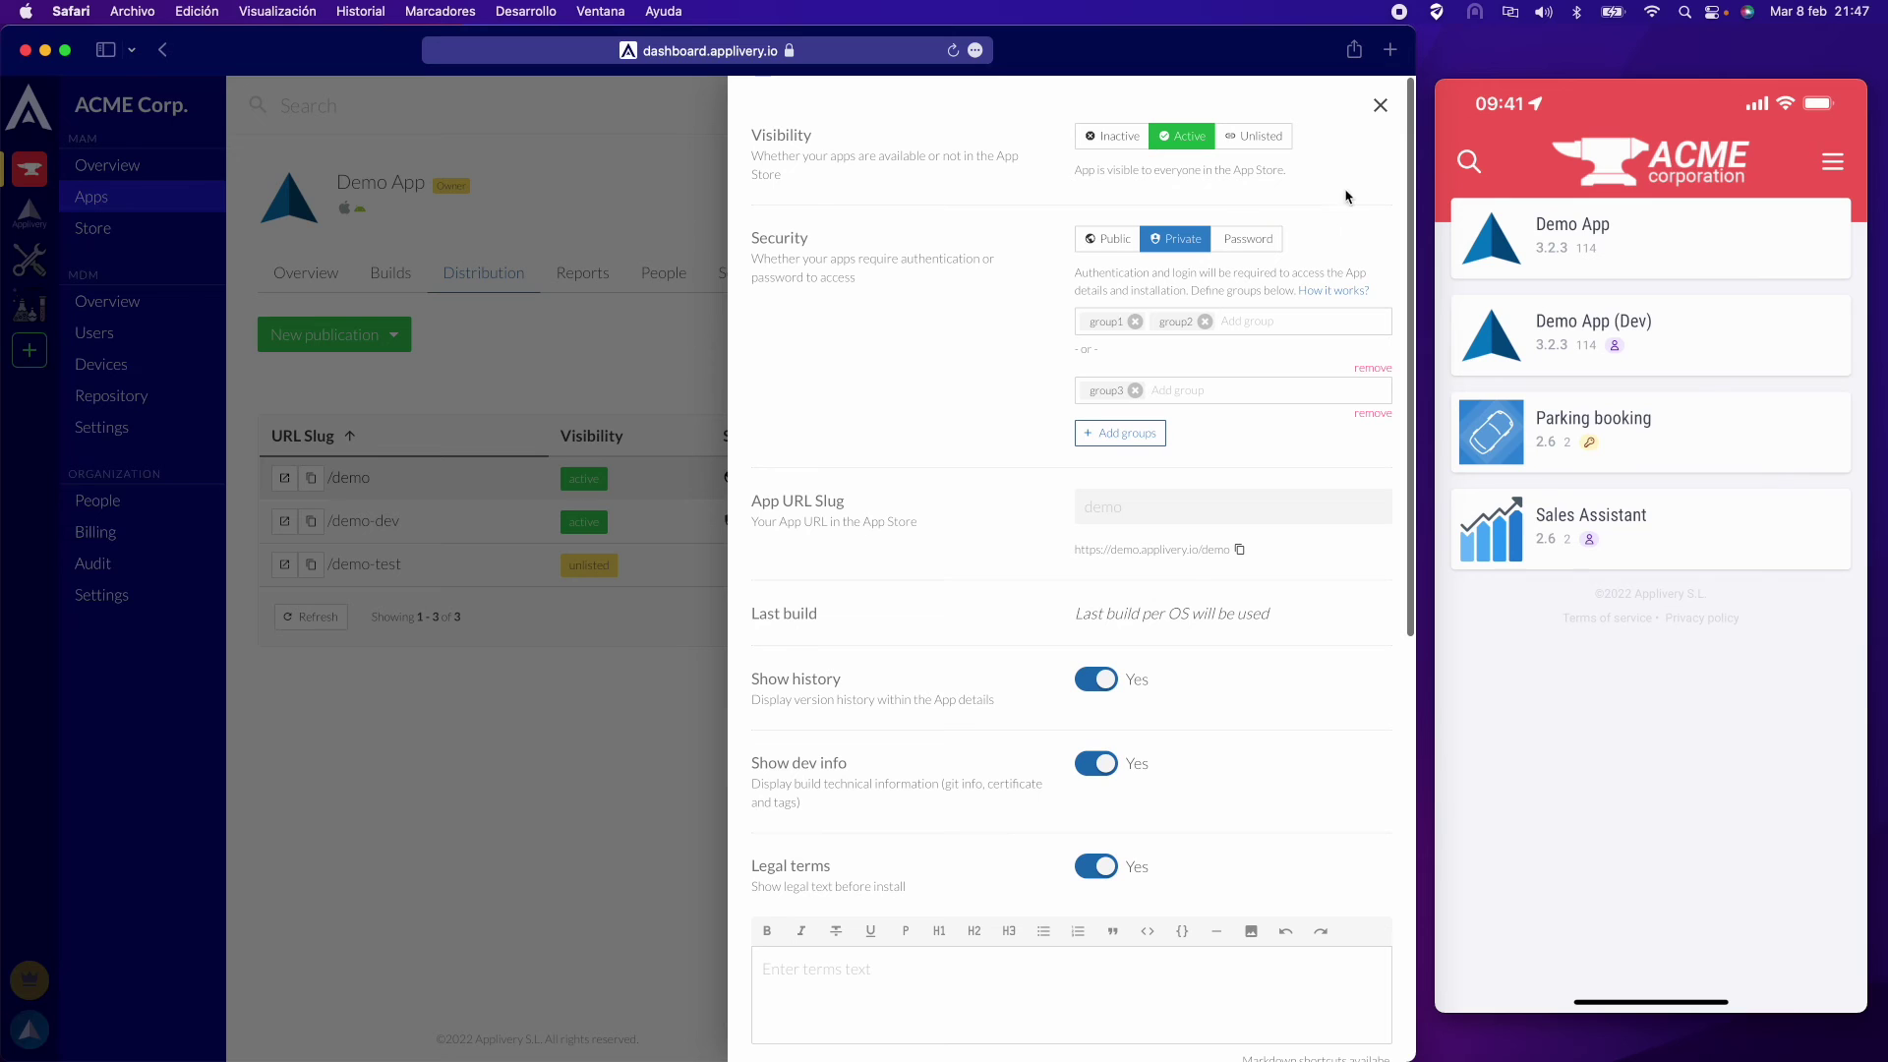
click(1381, 106)
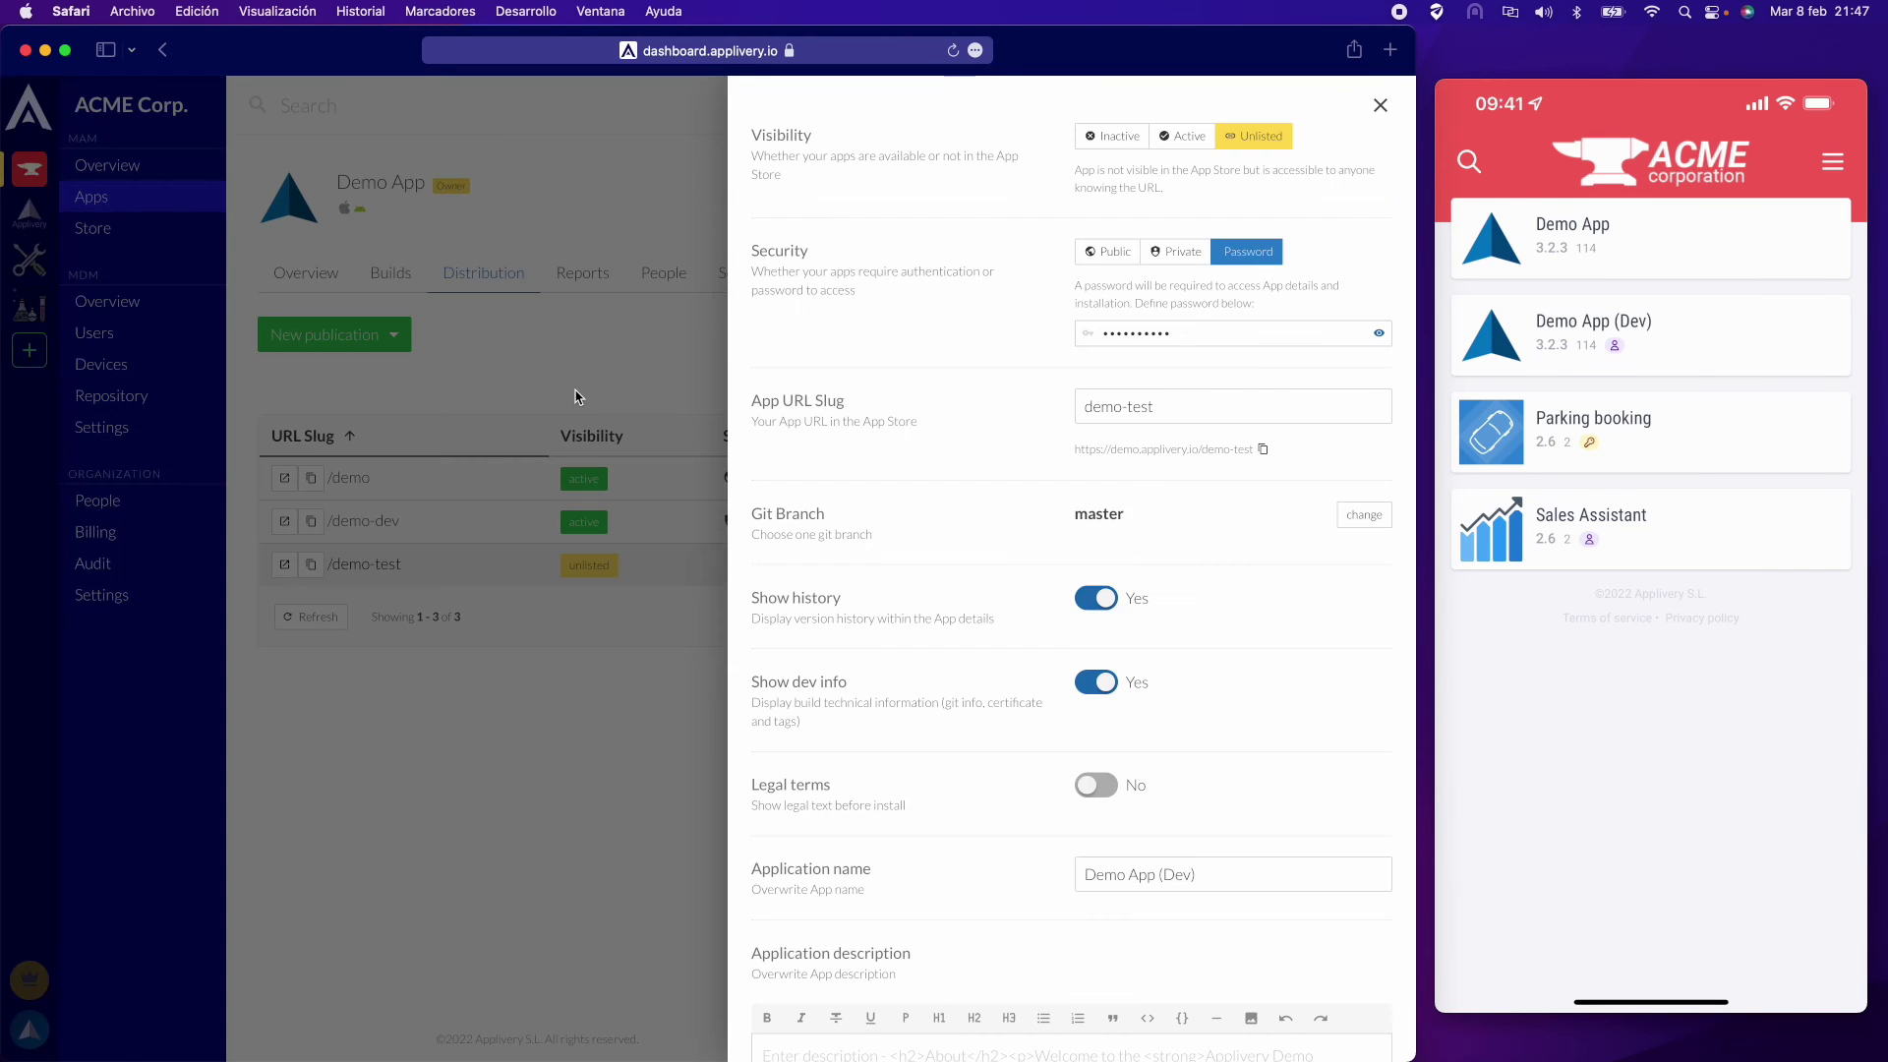
click(566, 397)
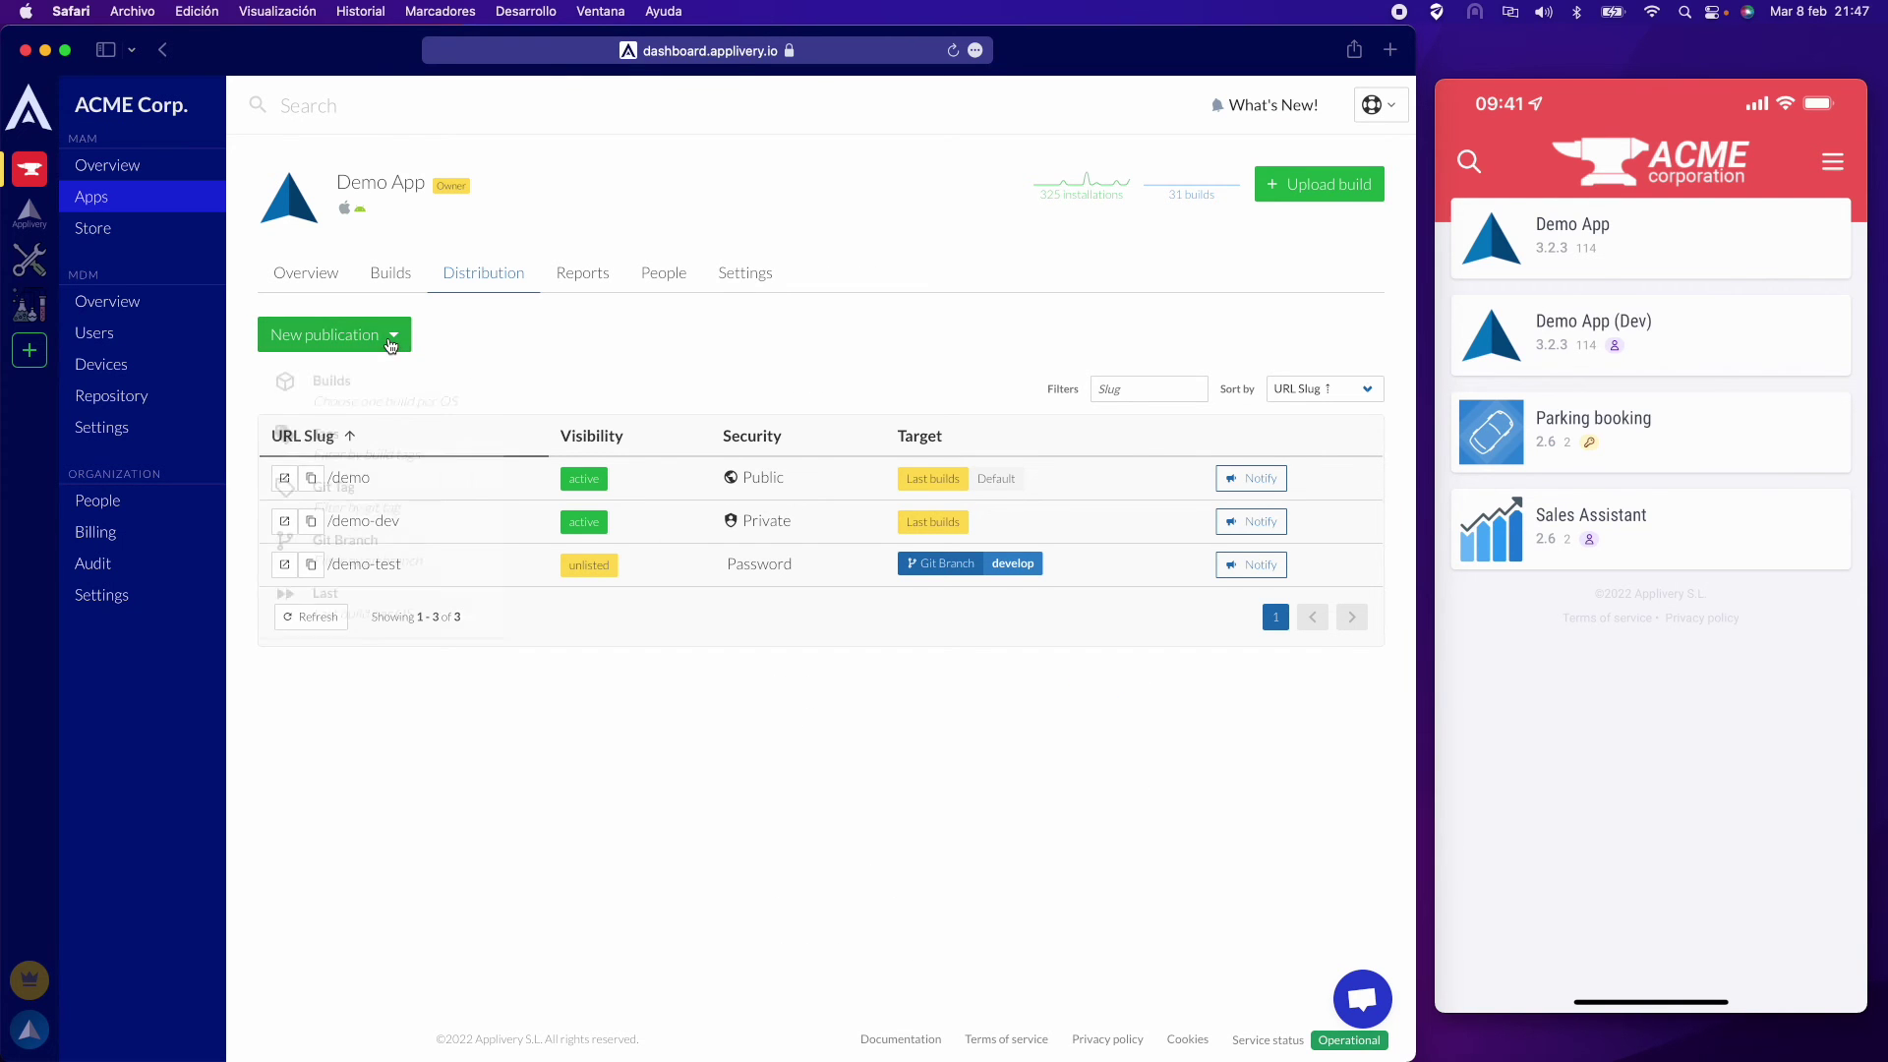
- Start a new Demo App publication based on specific builds and set its visibility to Active
click(379, 395)
drag(1191, 358, 1144, 359)
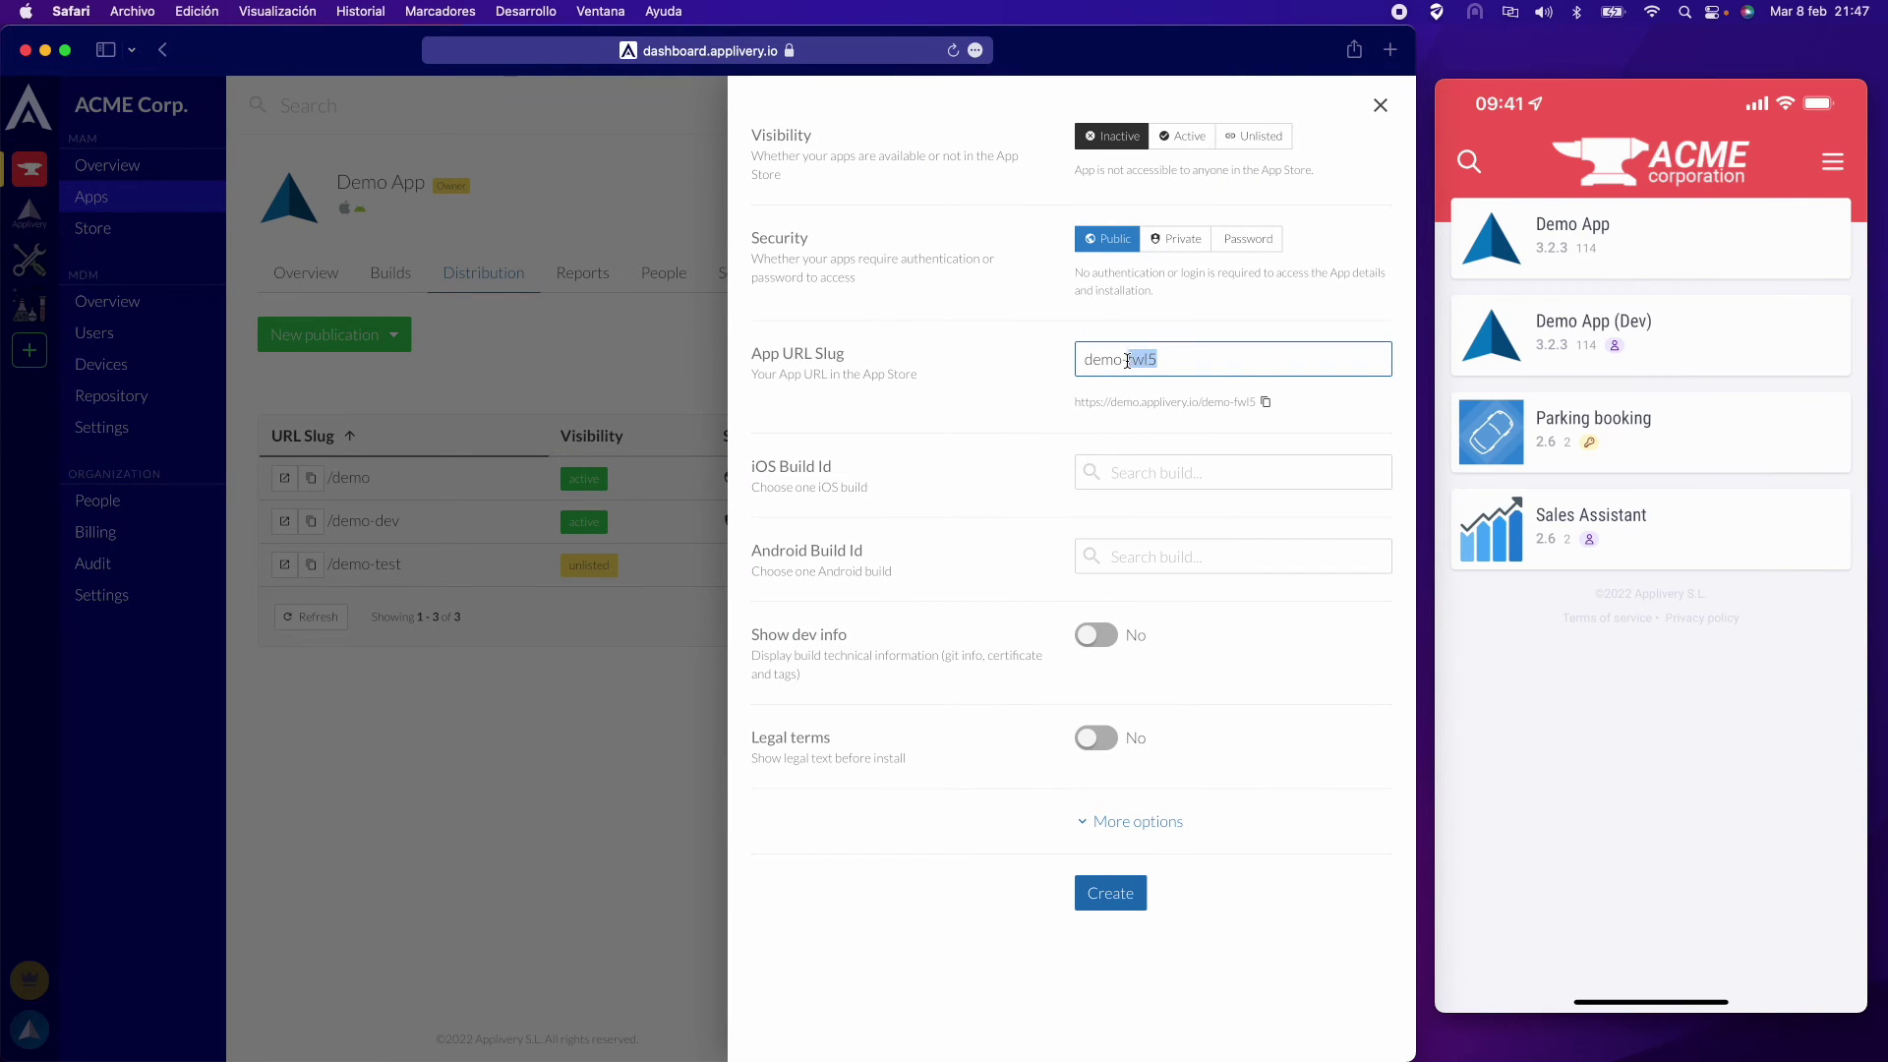
click(1018, 415)
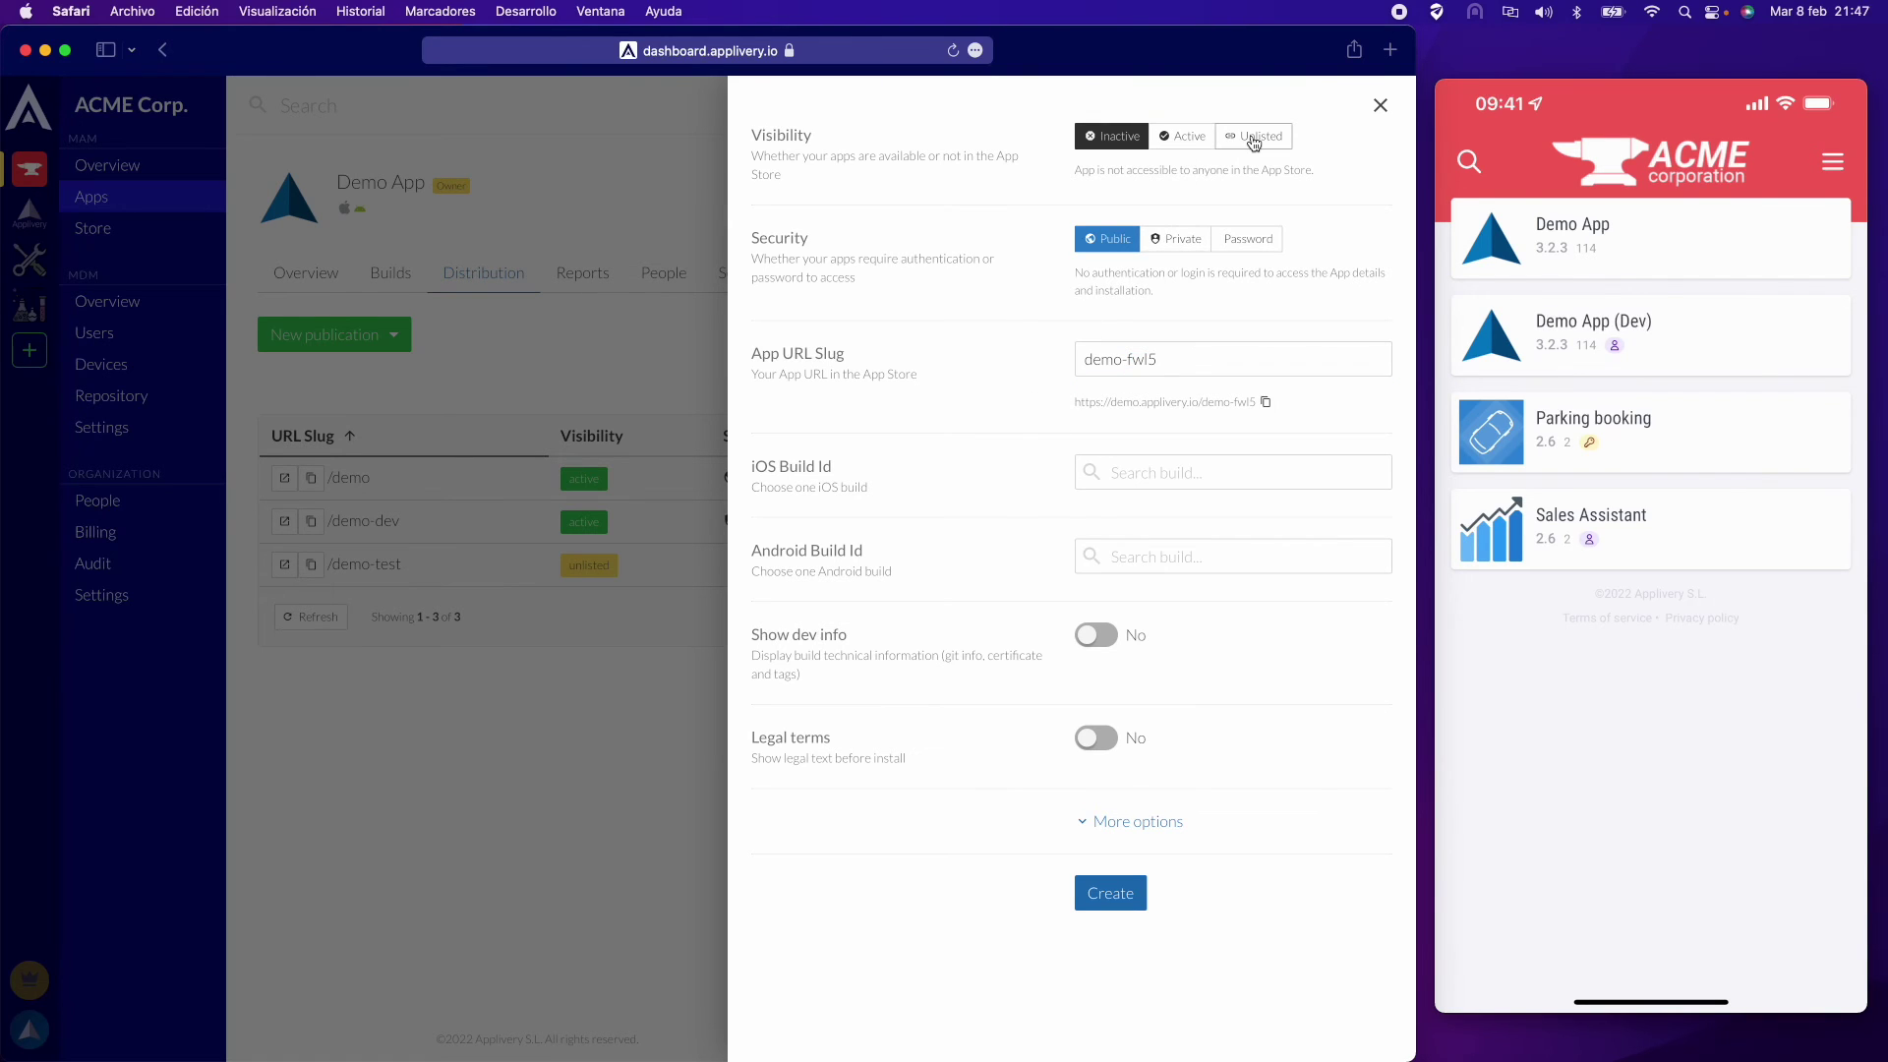
click(1183, 137)
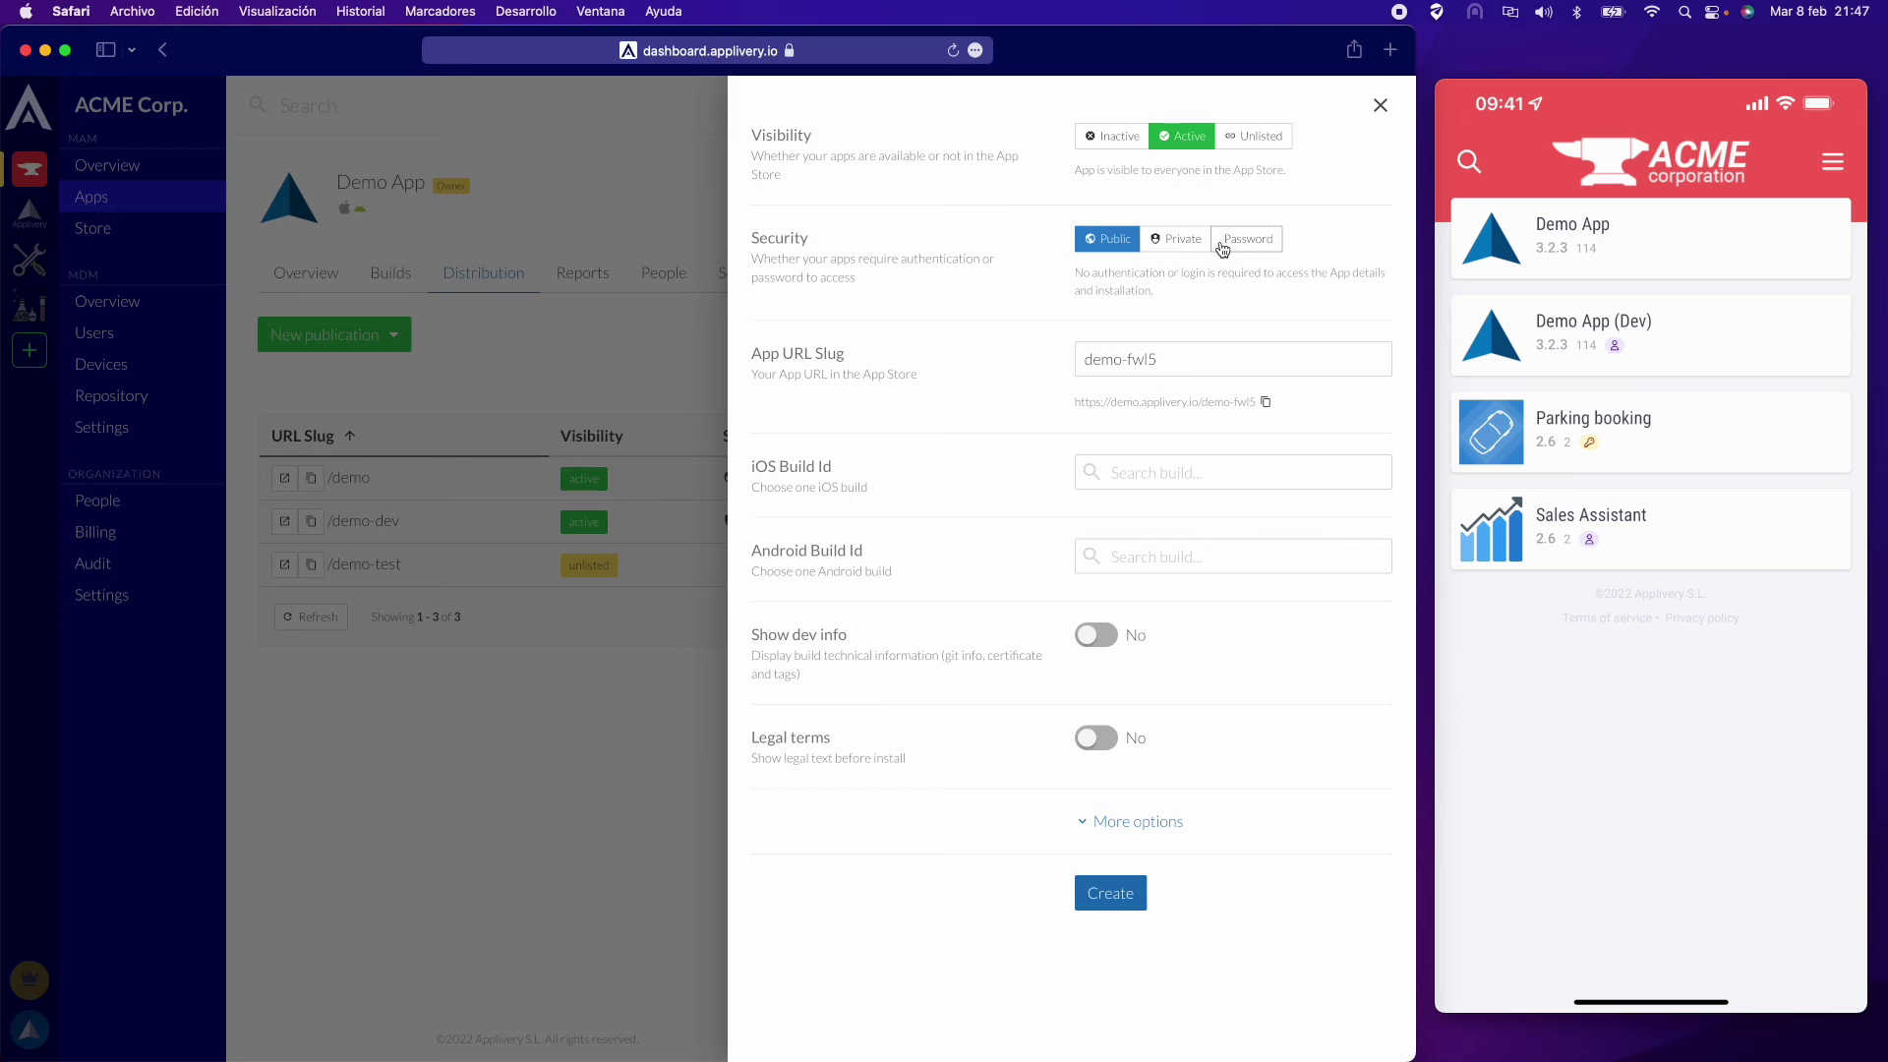
- Assign iOS build 2.6 (121) and Android build v2 (2.0) (2) to the new publication and create it
click(1180, 474)
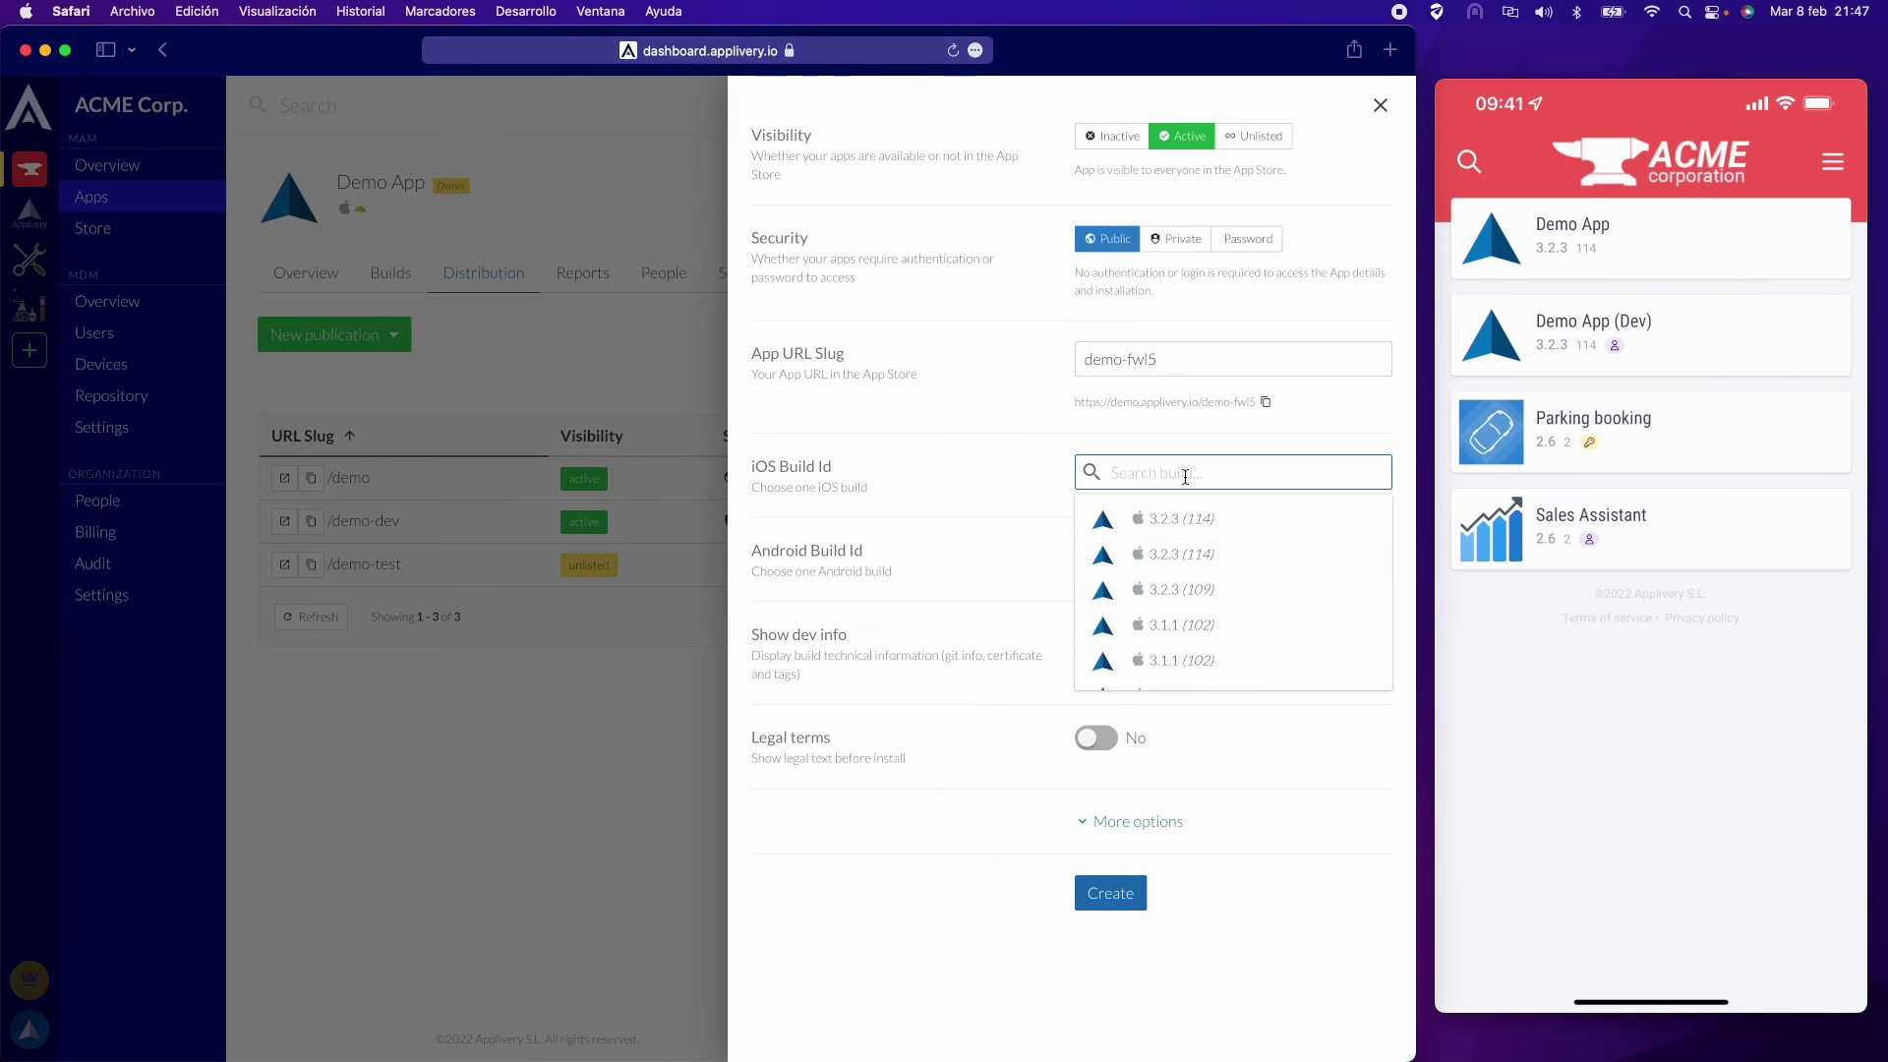
scroll(1229, 639, down, 3)
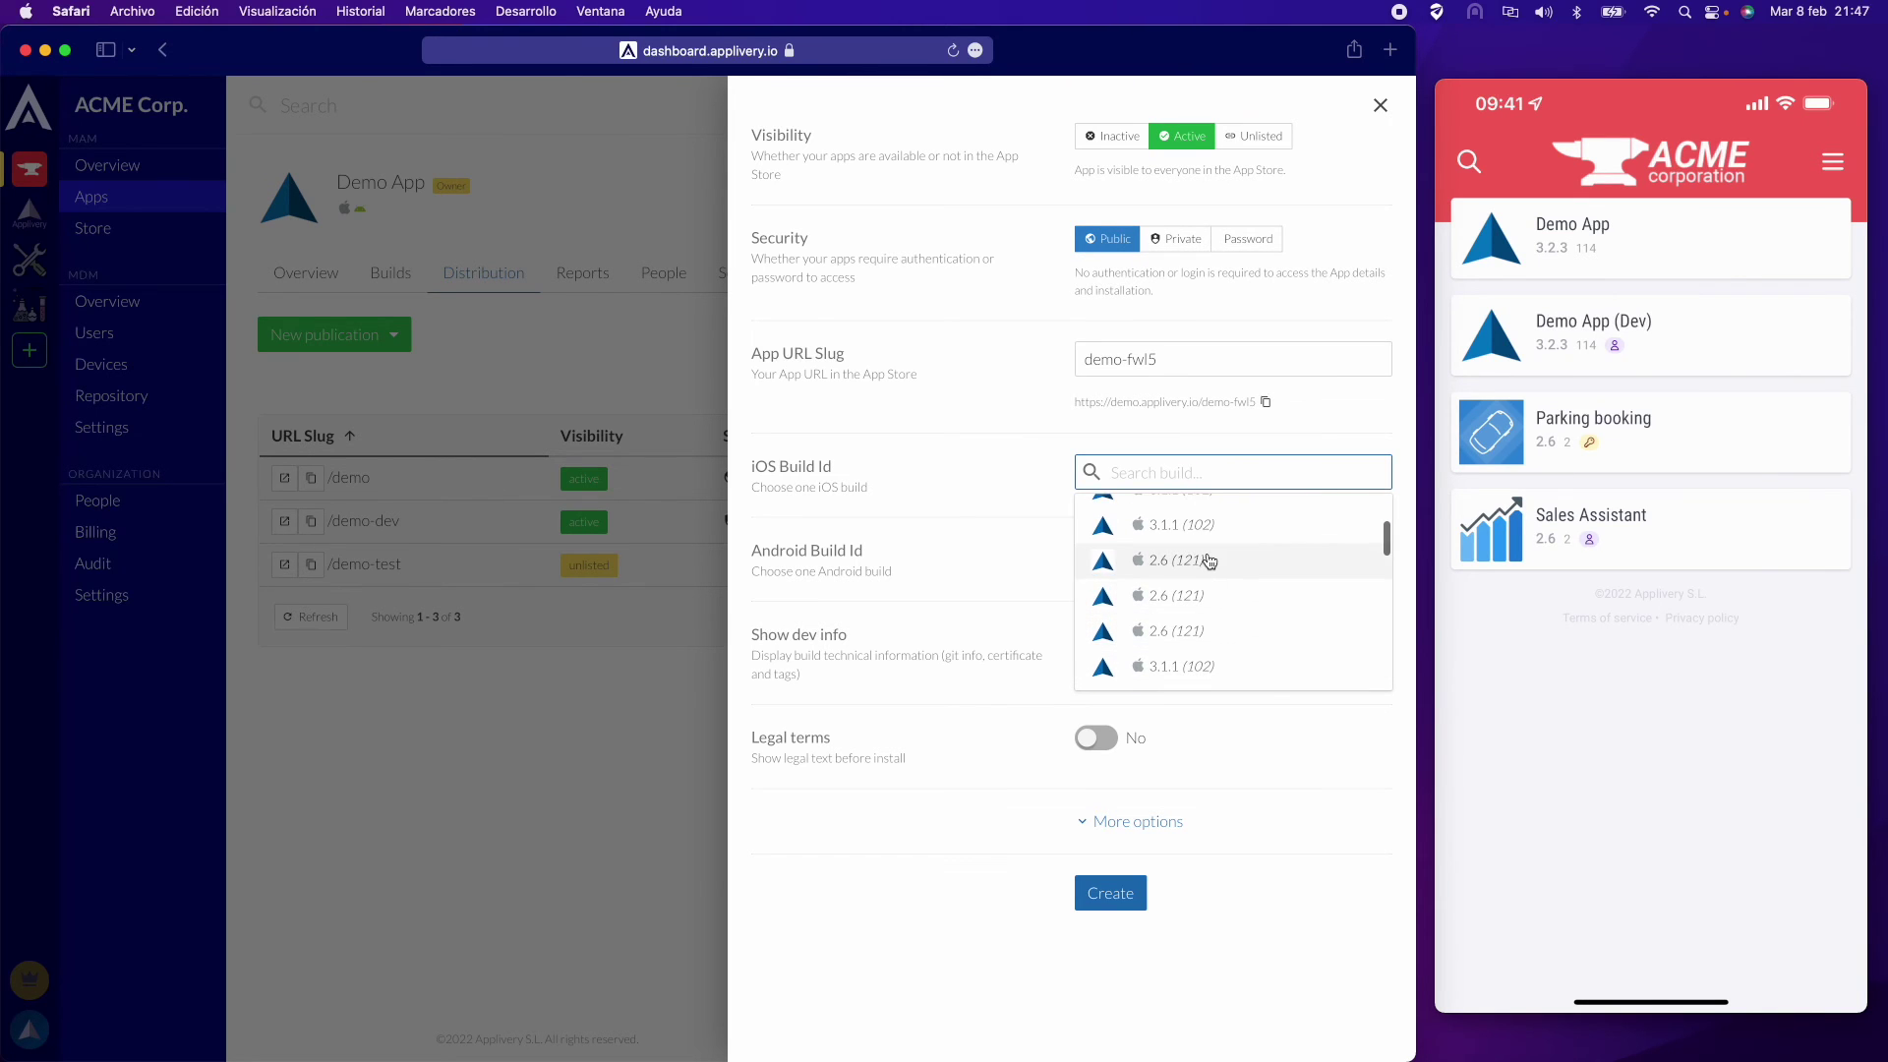
click(1207, 561)
click(1190, 556)
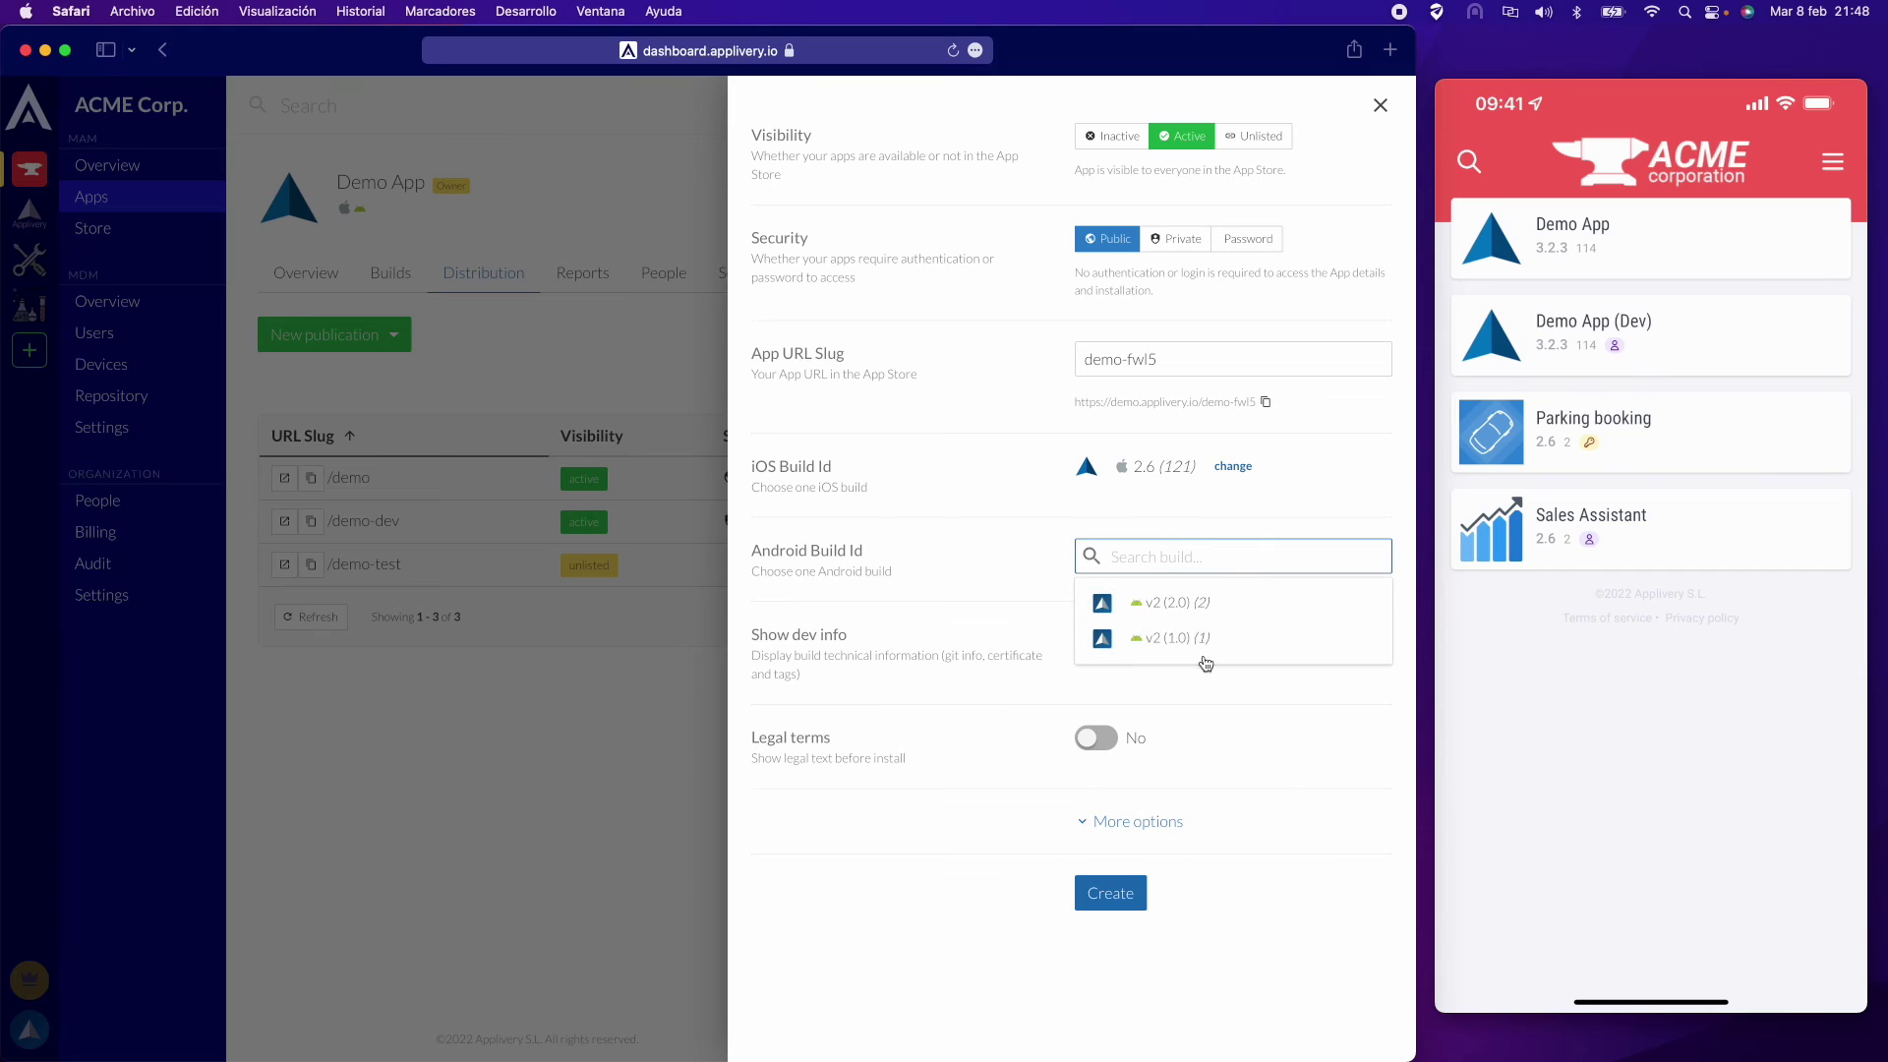
click(1202, 611)
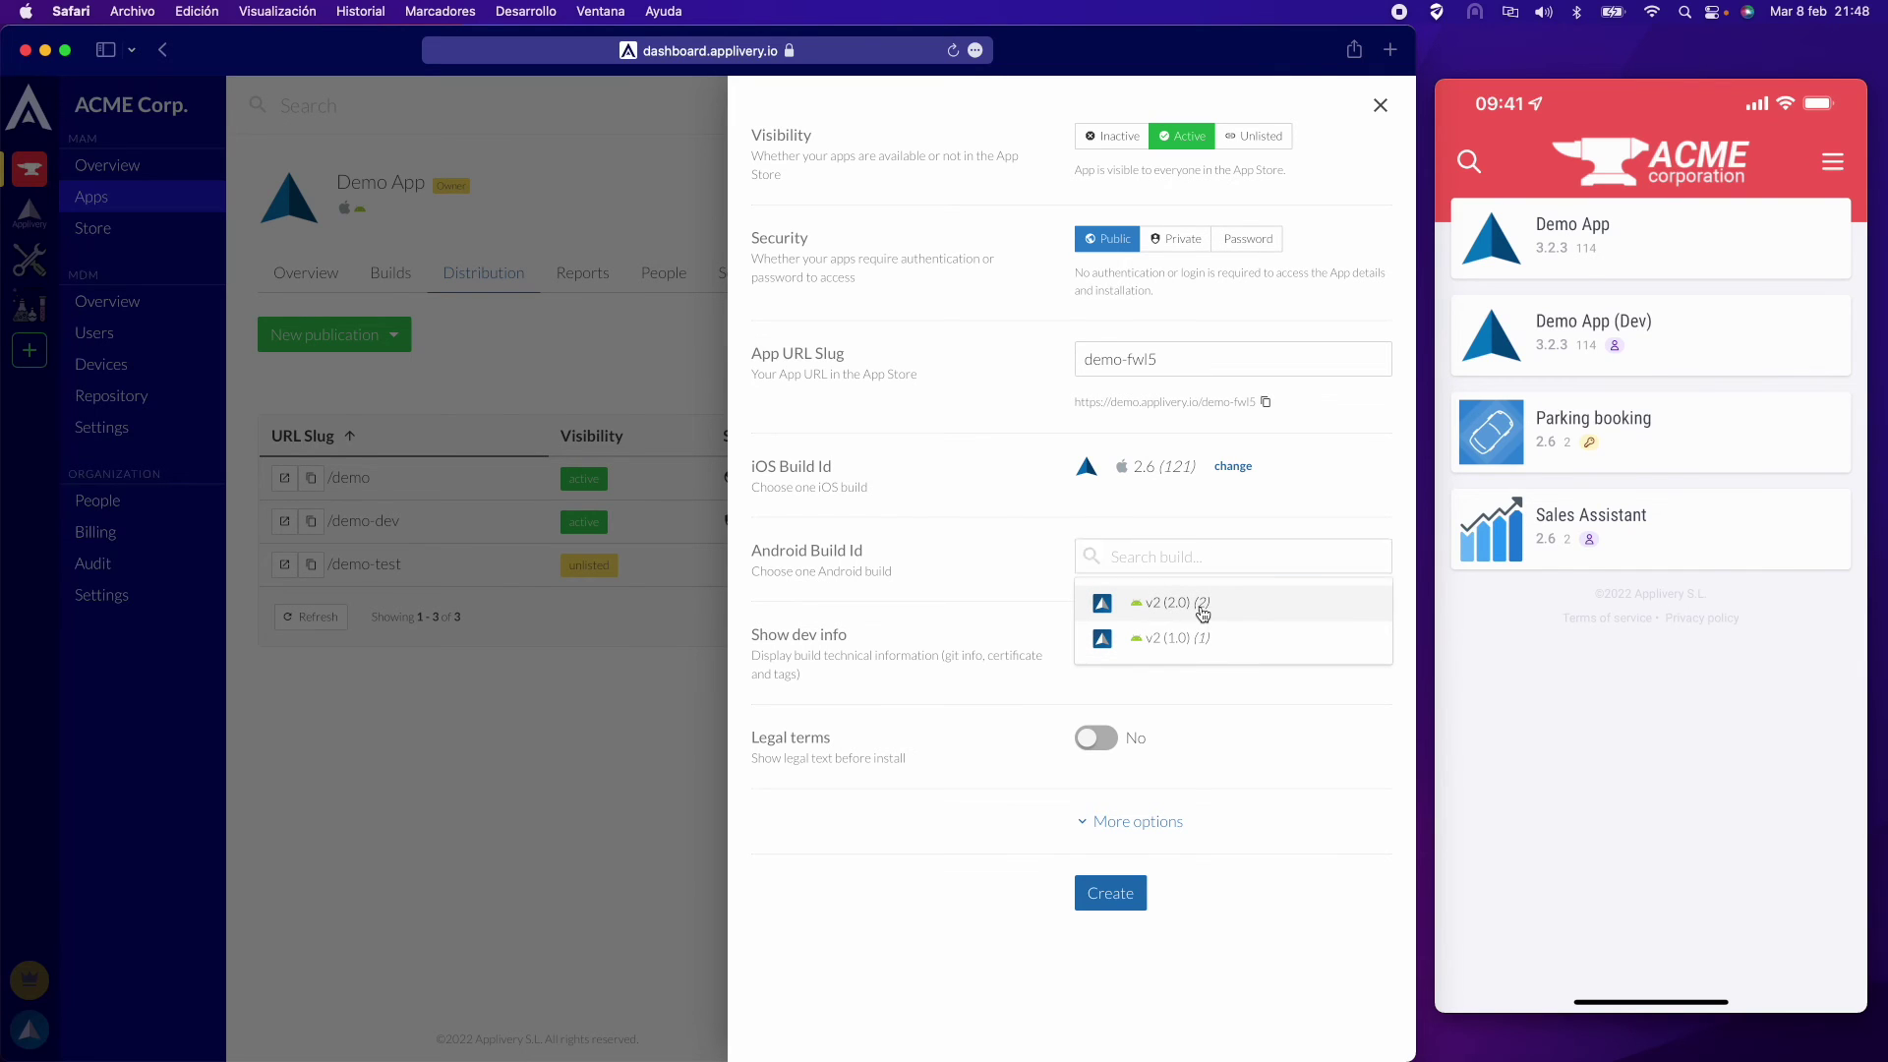
click(1137, 895)
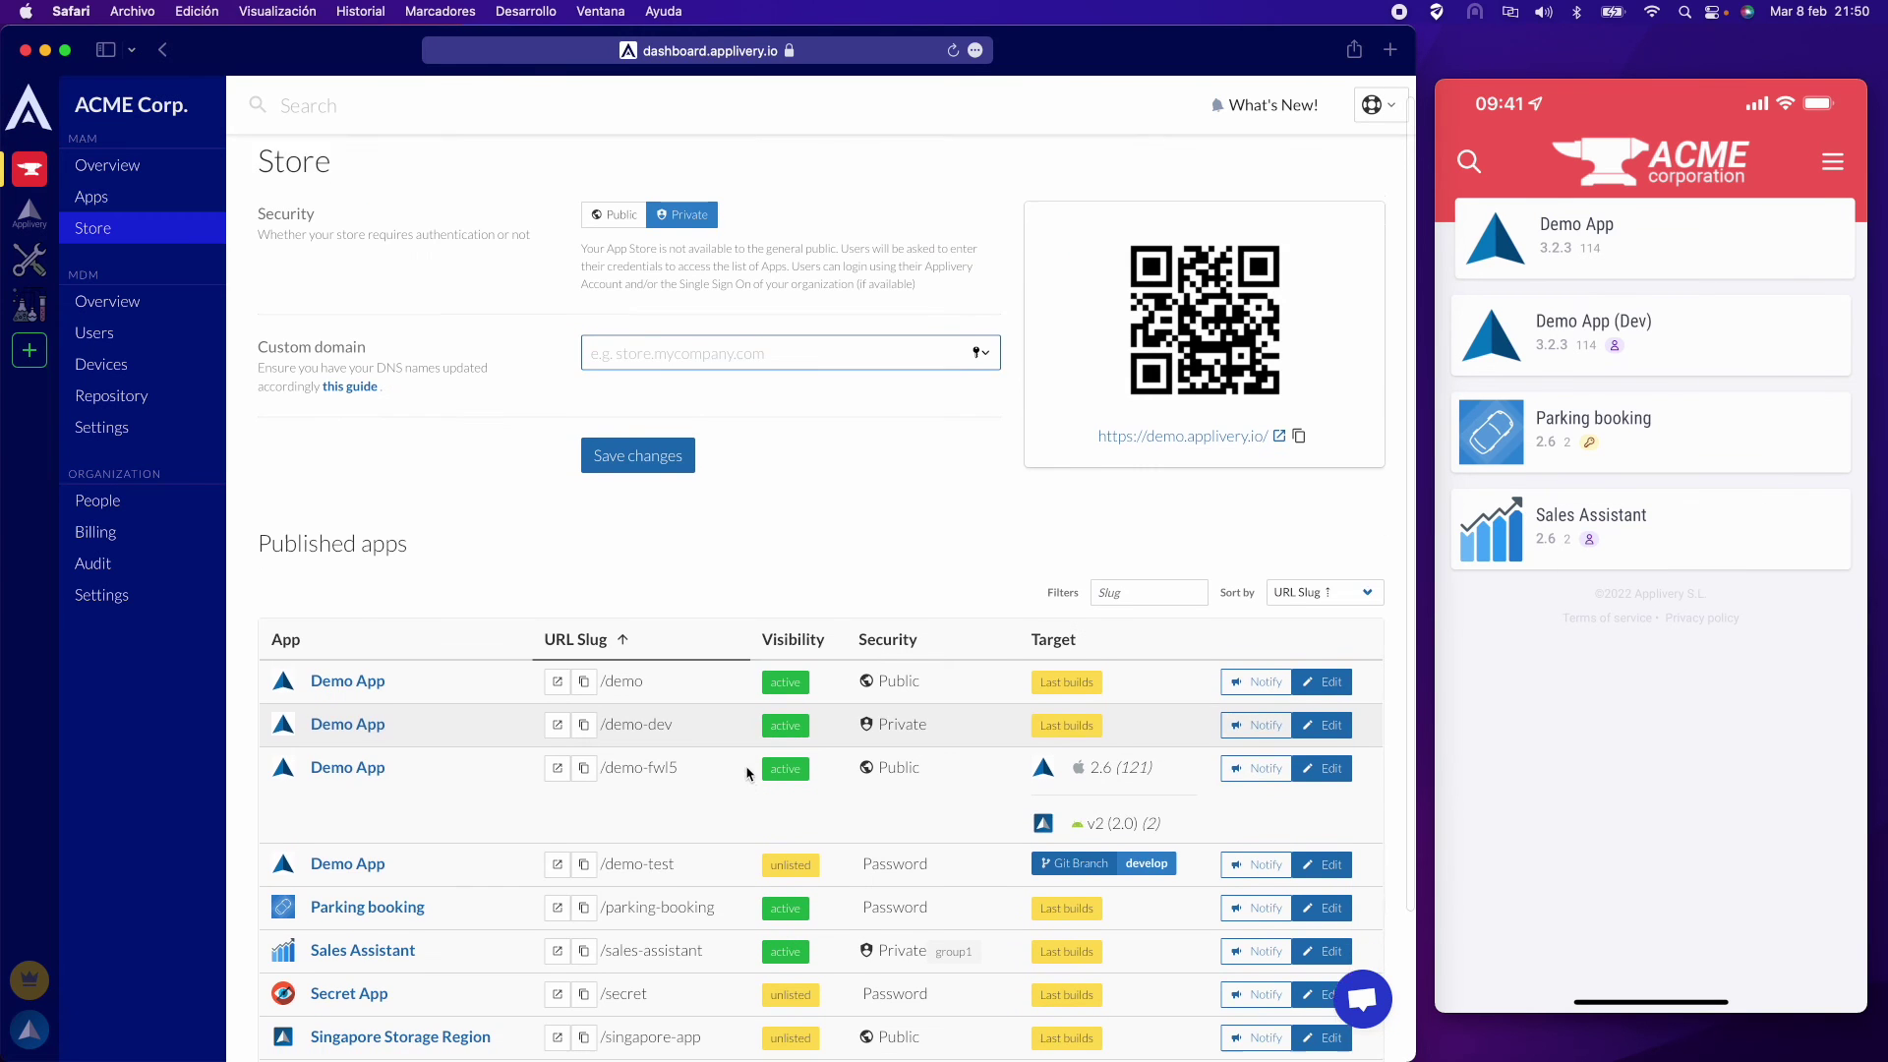
- Find Secret App among the store's published apps and open the details of its /secret publication
scroll(747, 773, down, 2)
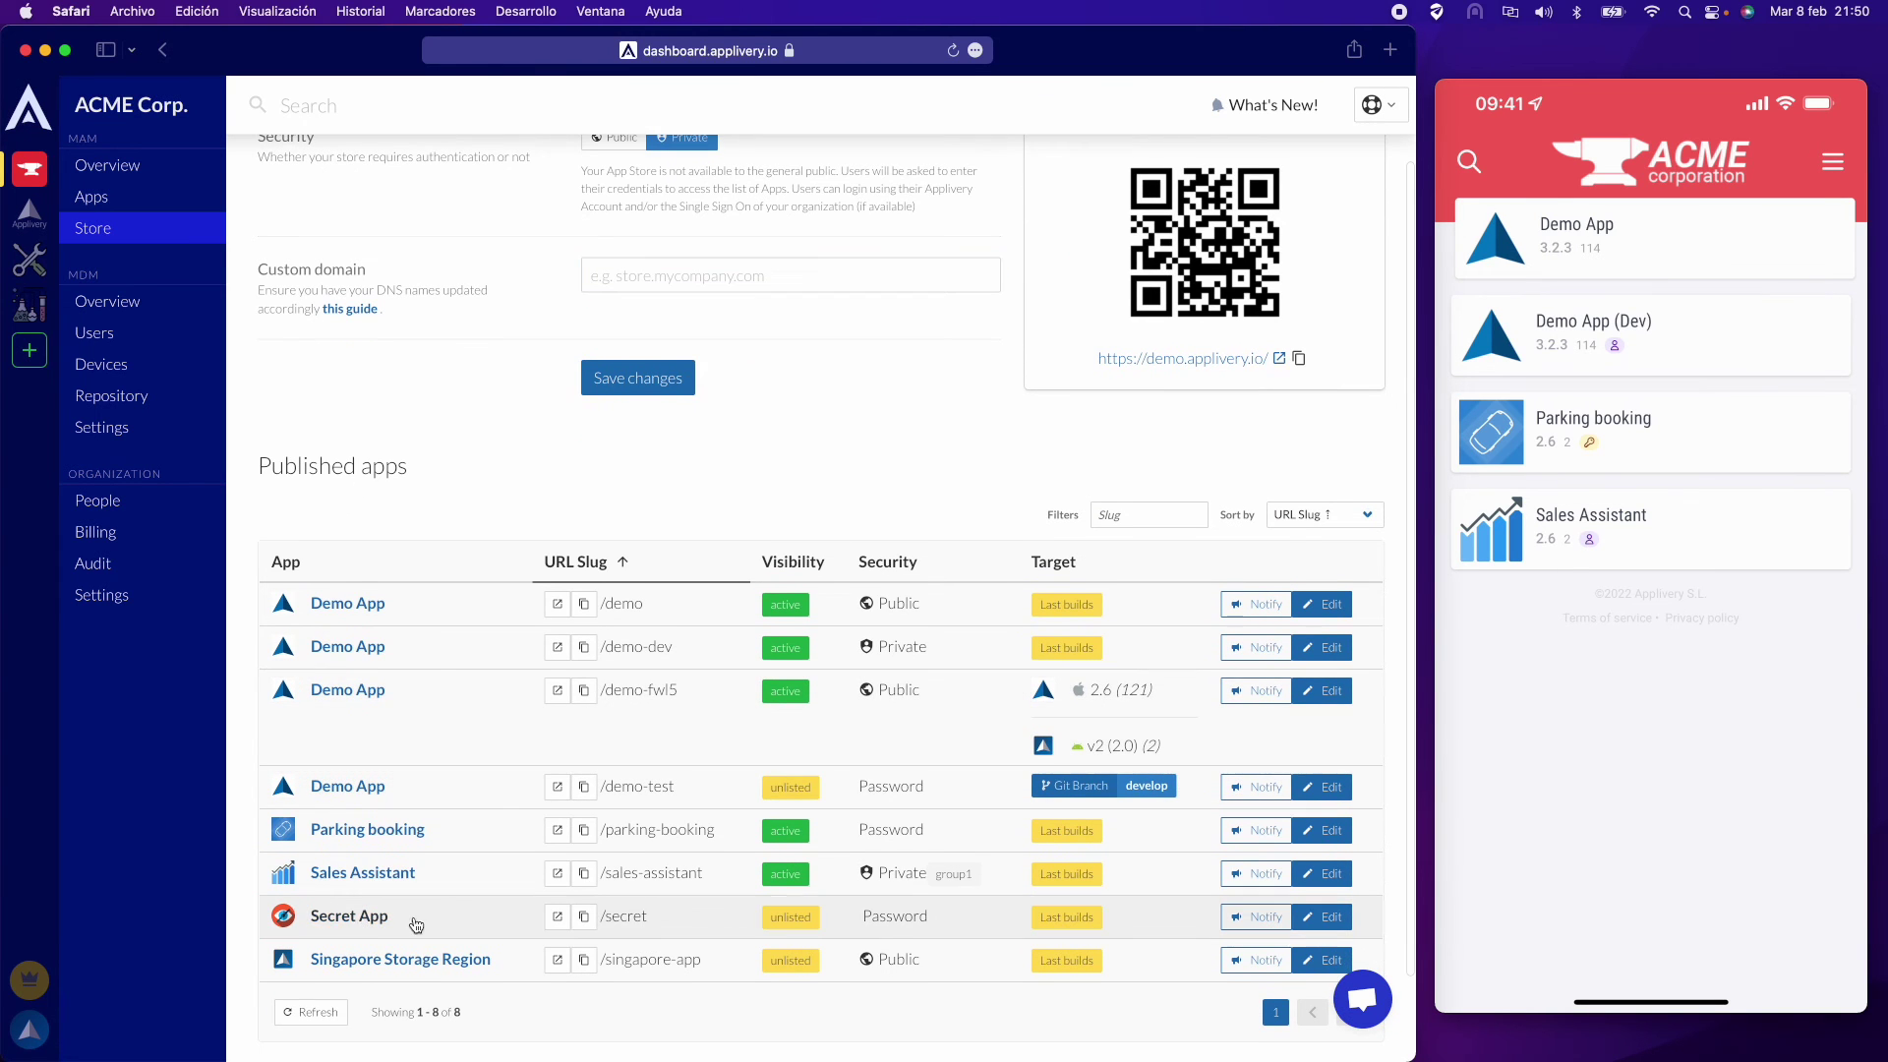
click(488, 924)
click(359, 917)
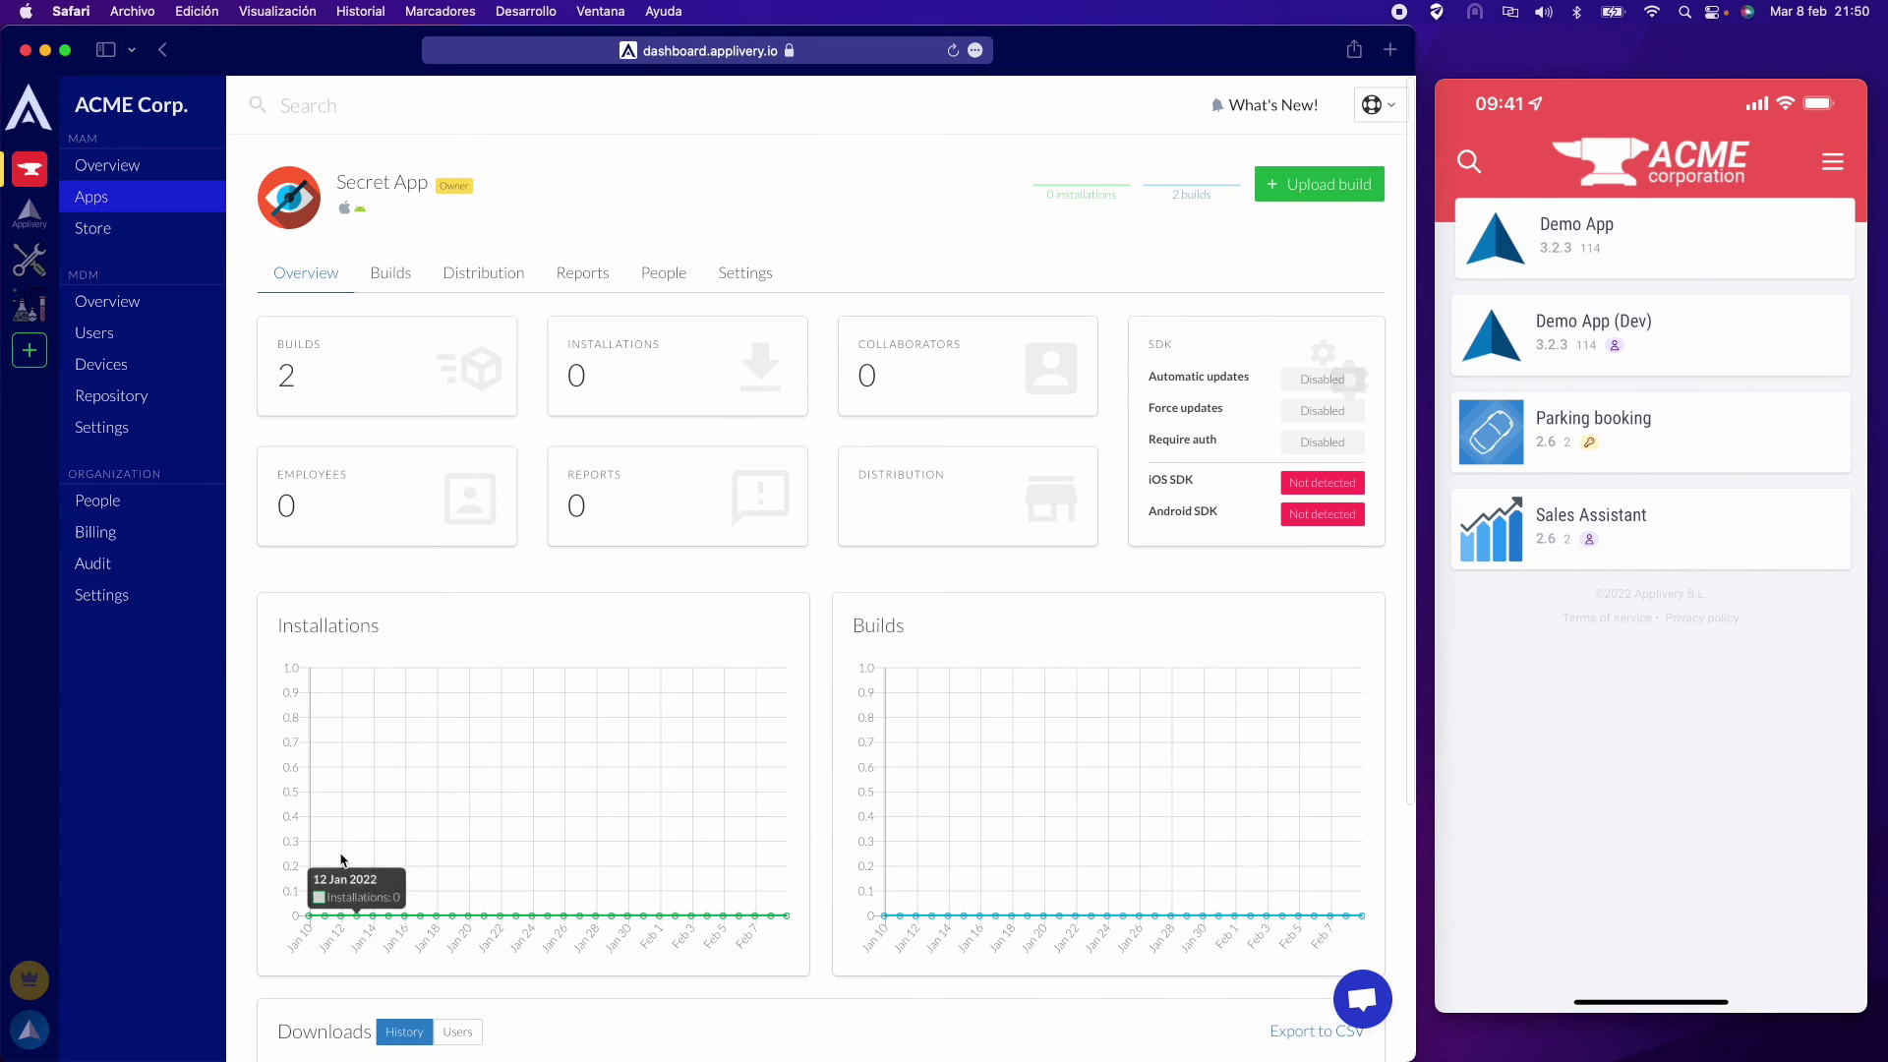
click(509, 280)
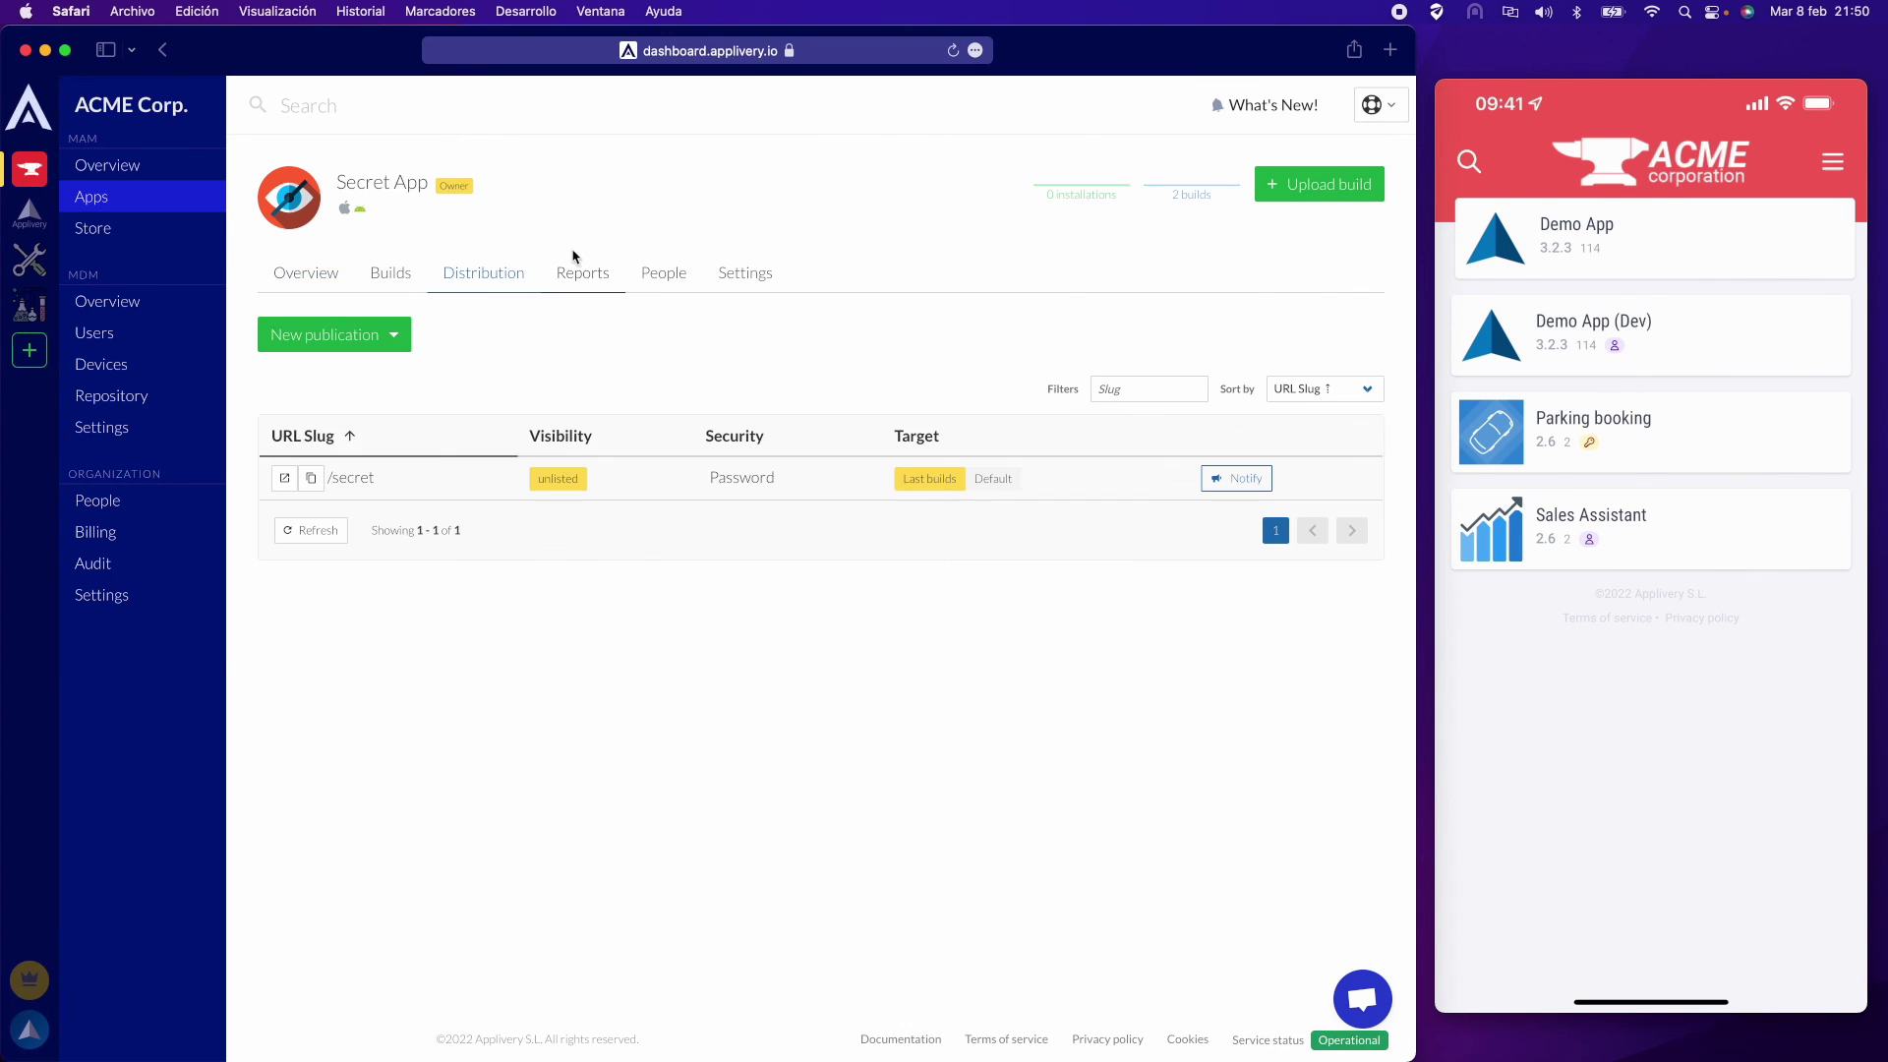
click(460, 489)
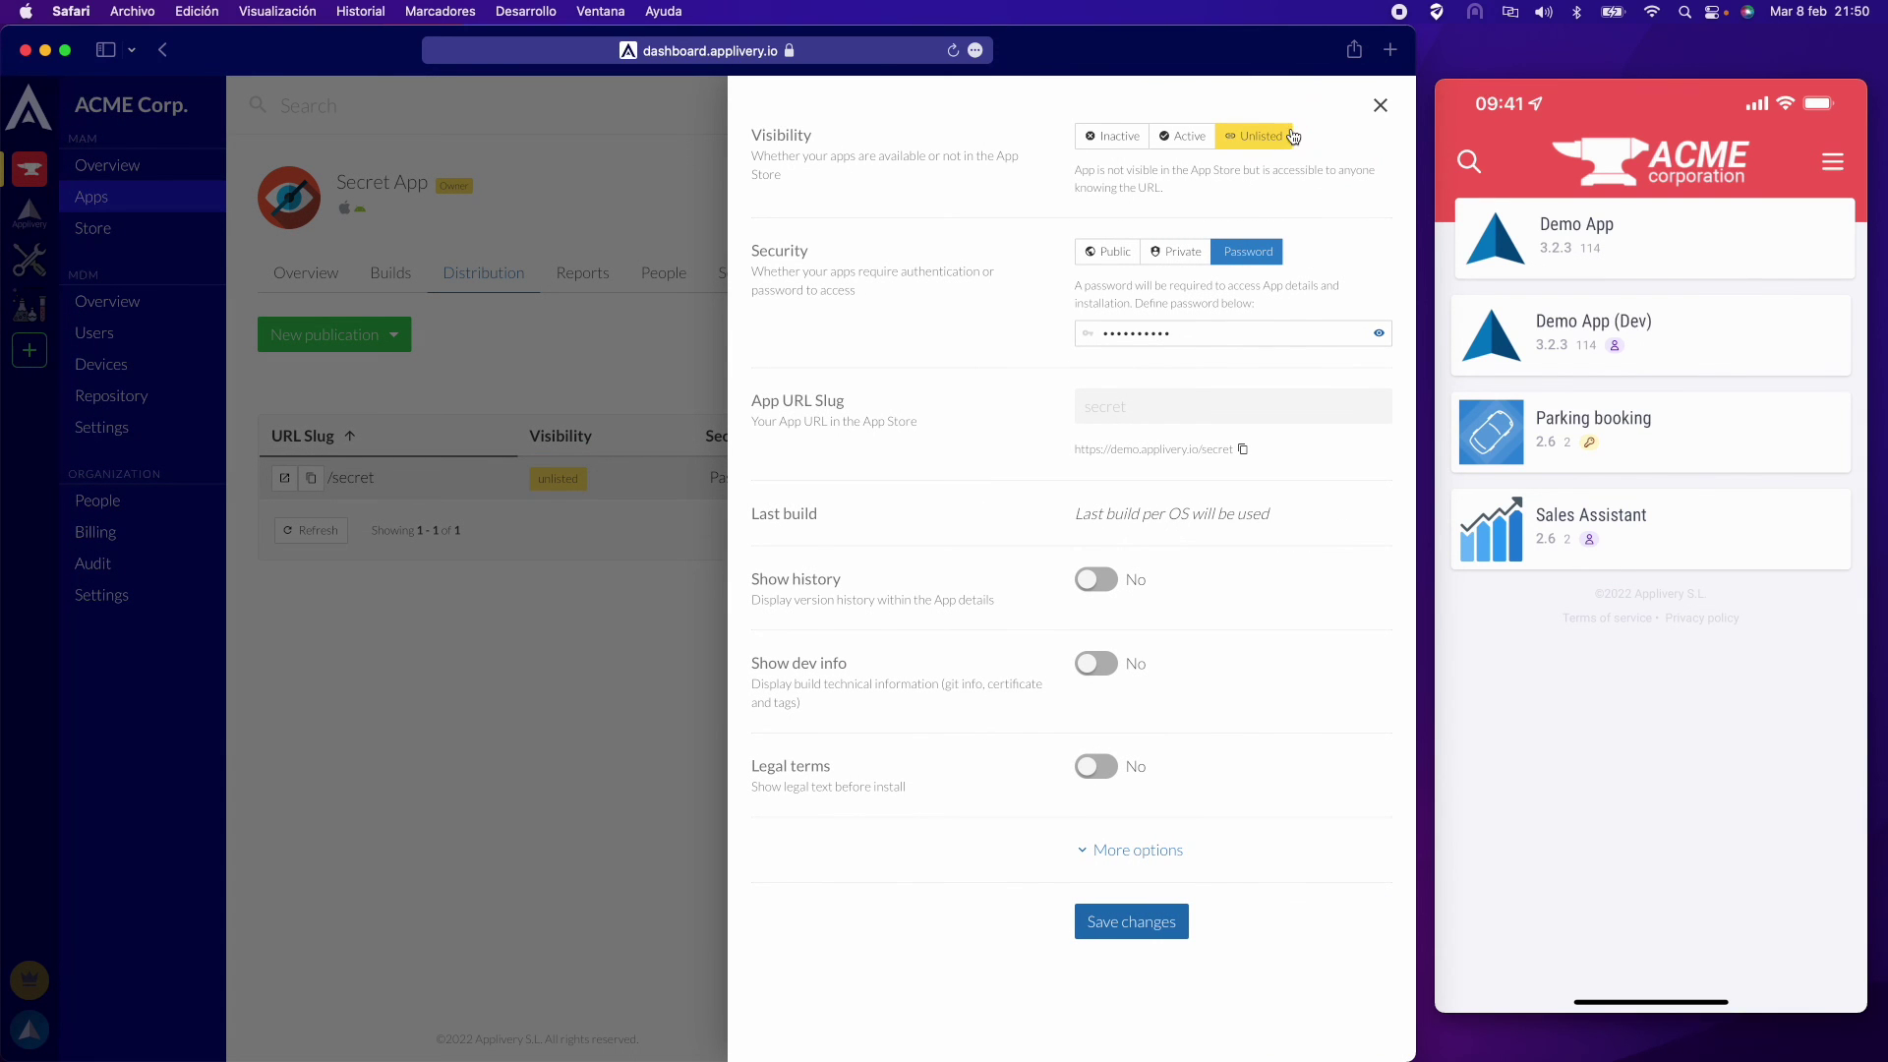